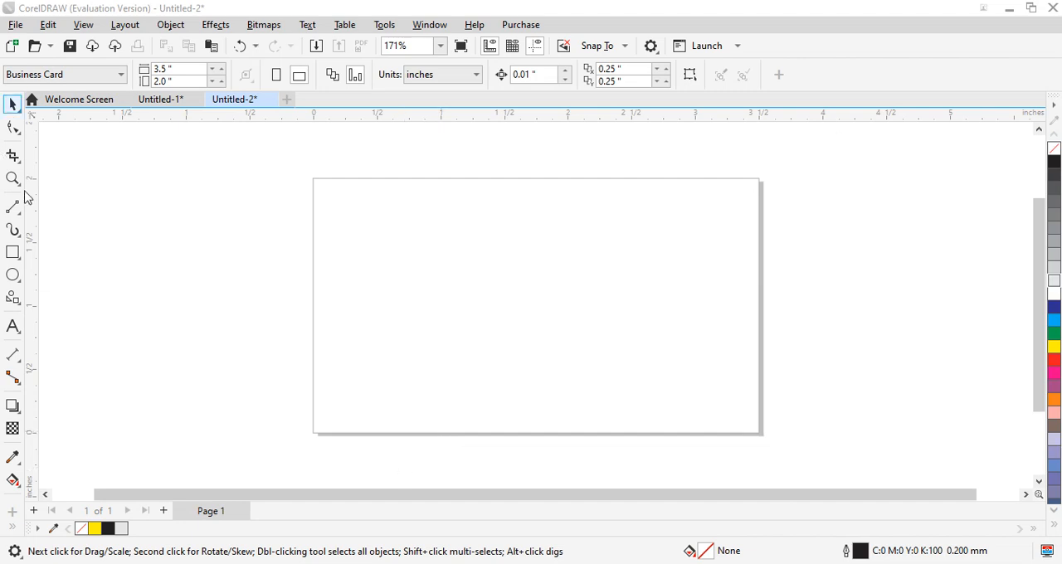
# - Draw a closed four-sided shape with a slanted right edge over the card's left side, about 1.34 by 2.03 inches, using 2-Point Line
pyautogui.click(21, 215)
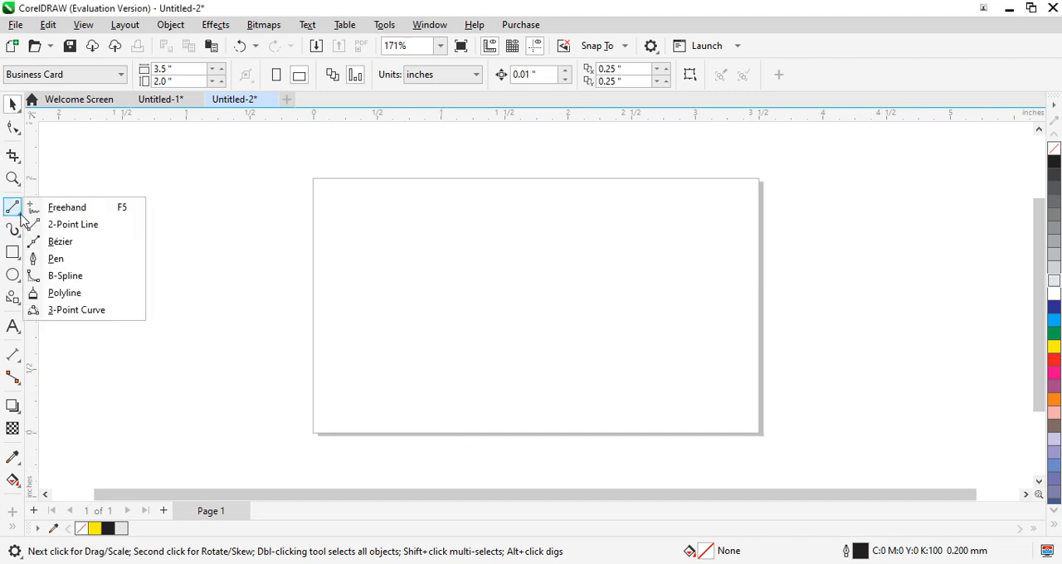
pyautogui.click(103, 224)
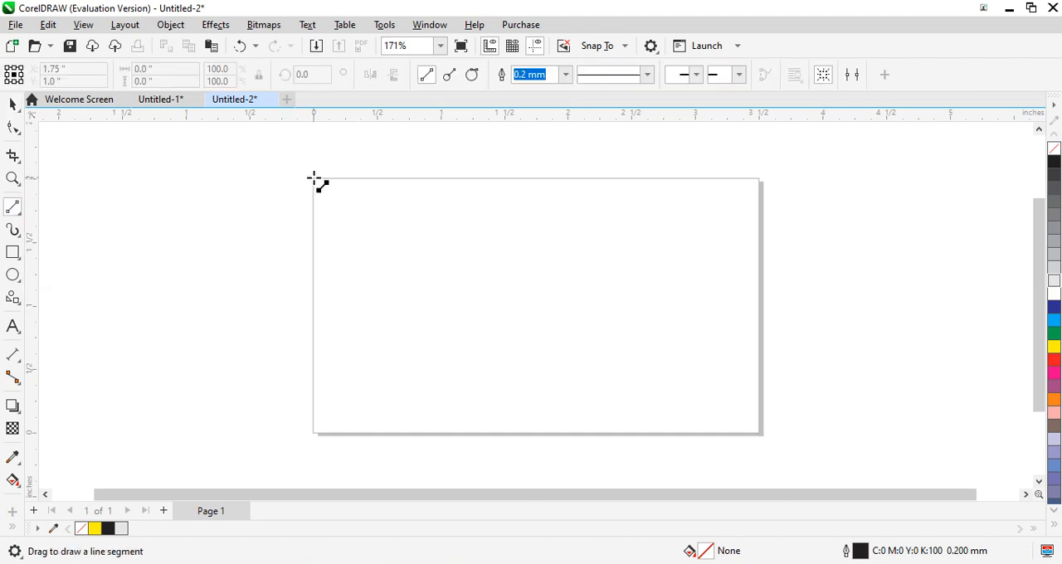
pyautogui.moveTo(314, 179); pyautogui.dragTo(433, 177)
pyautogui.moveTo(433, 177); pyautogui.dragTo(314, 178)
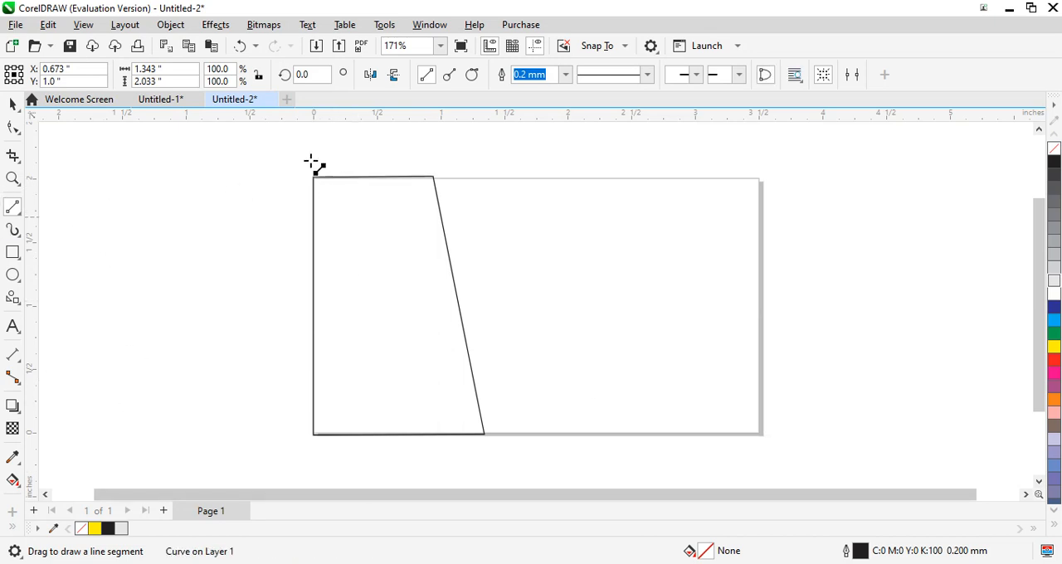
# - Fill the four-sided shape with black and set its outline width to None
pyautogui.click(13, 106)
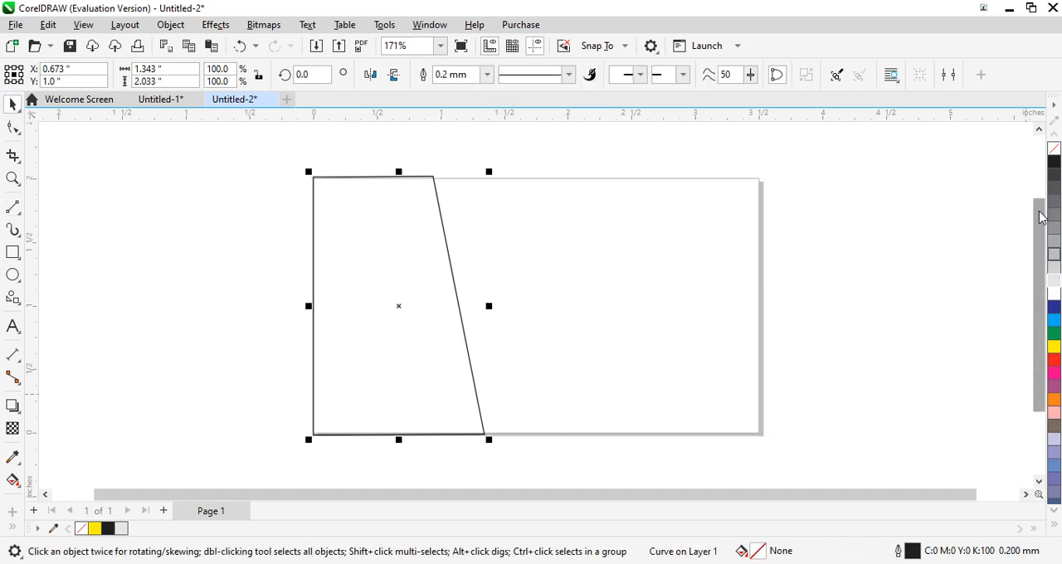
pyautogui.click(1054, 166)
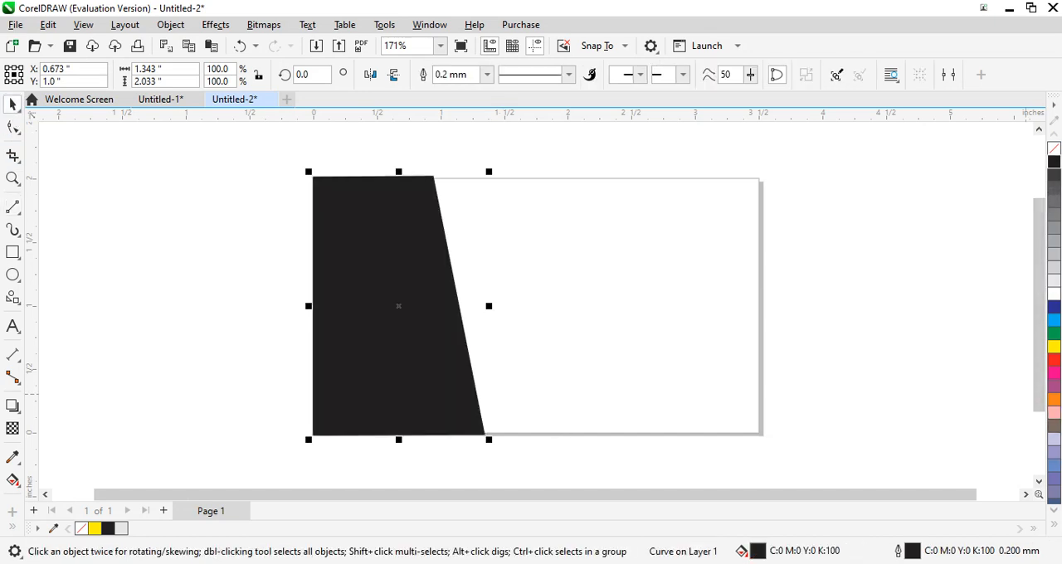
pyautogui.click(489, 76)
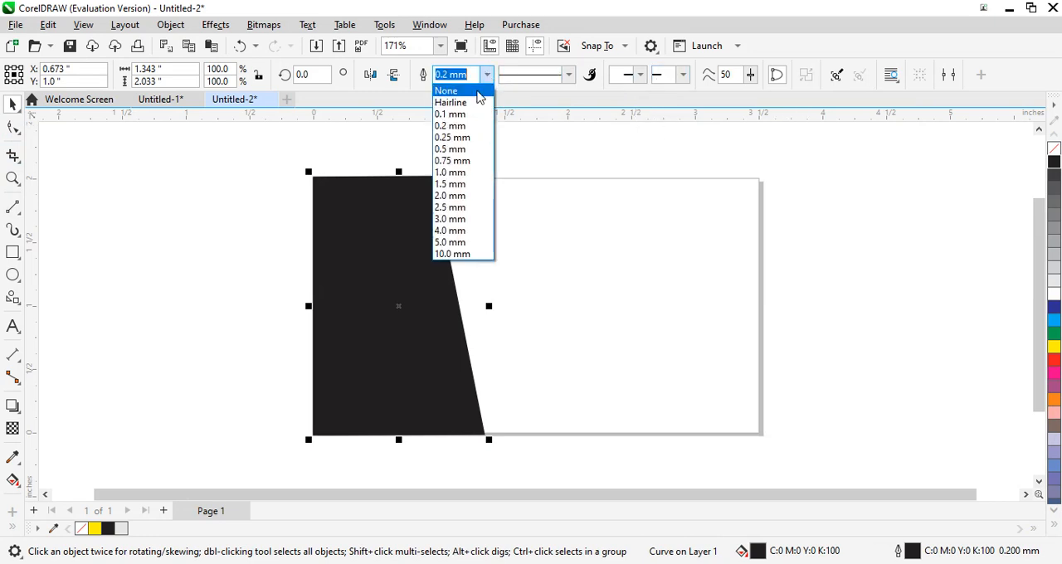
pyautogui.click(479, 92)
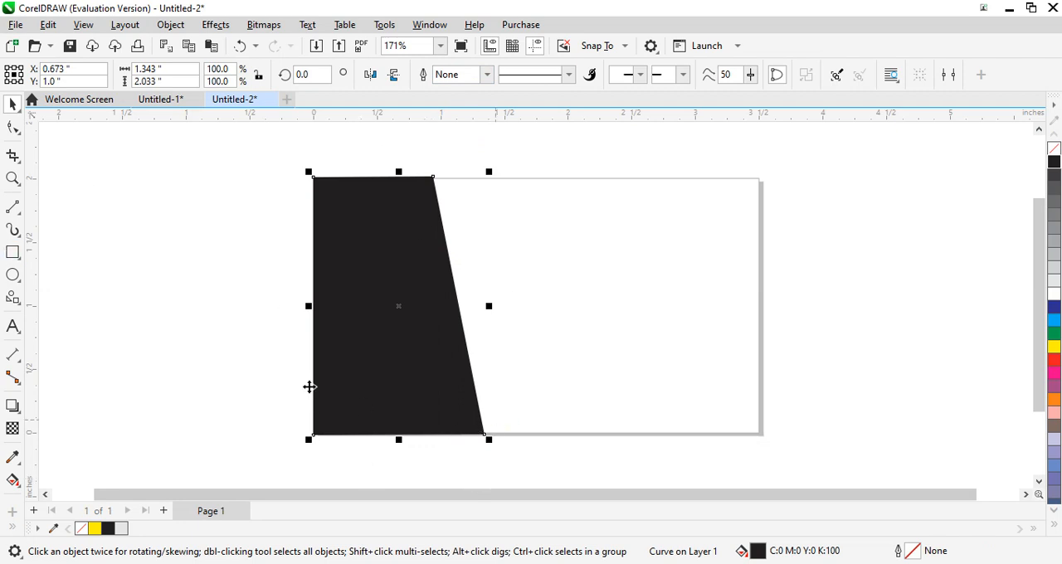
# - Reshape the black shape's slanted edge by moving its upper corner slightly inward and its lower corner outward, making it about 1.91 inches wide
pyautogui.click(14, 127)
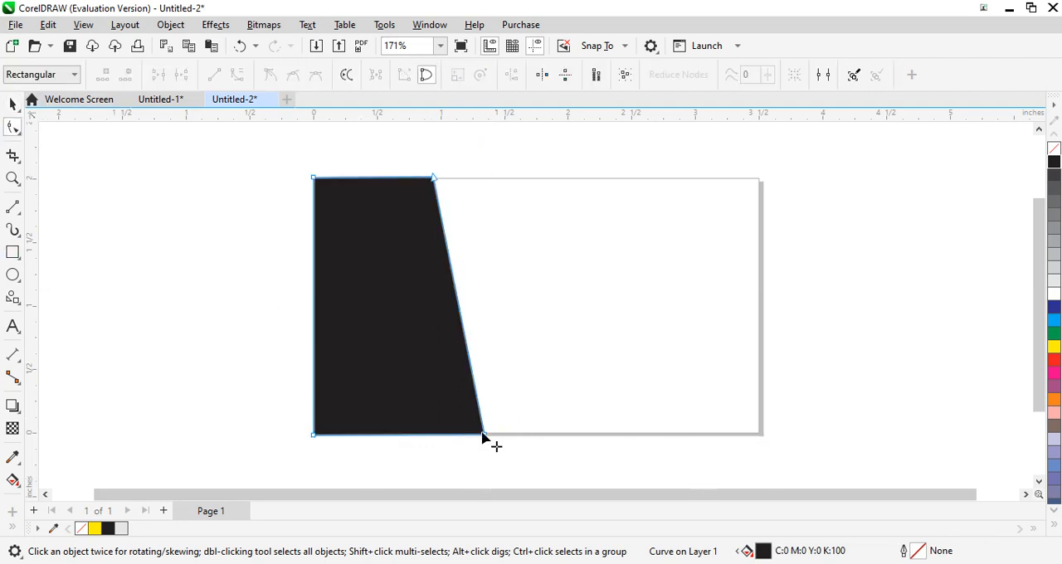
pyautogui.moveTo(484, 441); pyautogui.dragTo(509, 441)
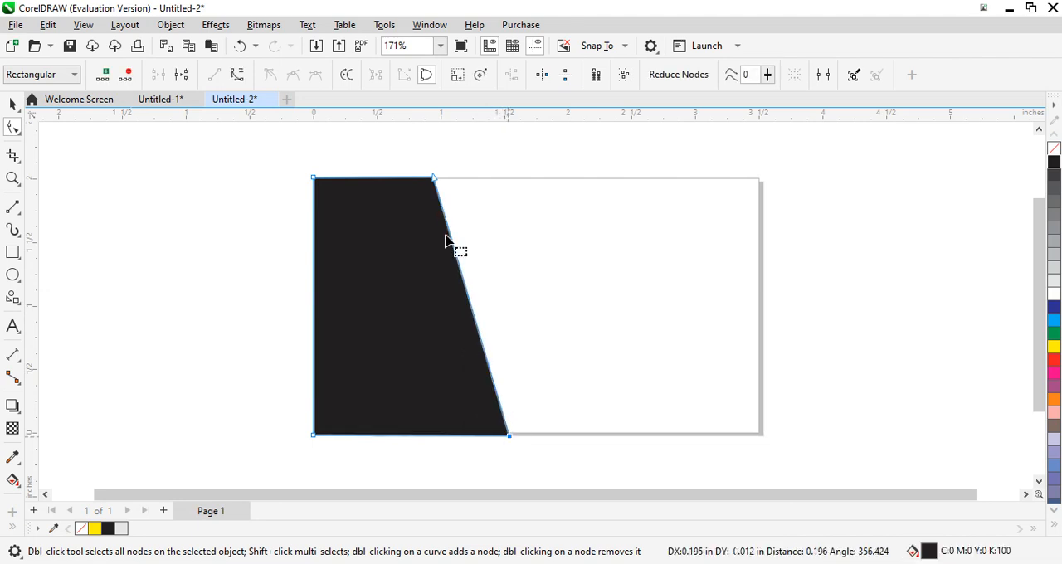
pyautogui.moveTo(433, 177); pyautogui.dragTo(425, 178)
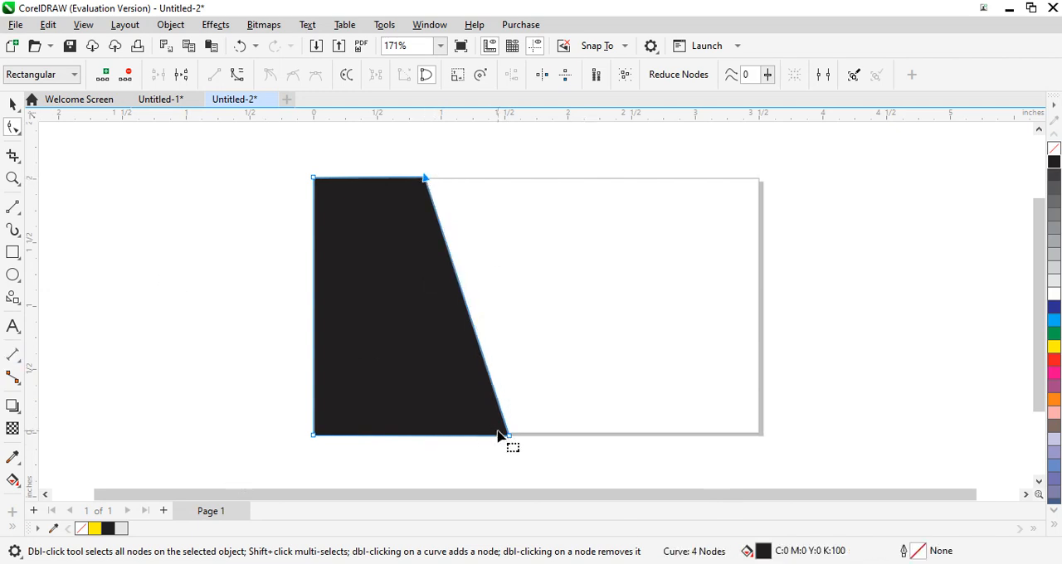
pyautogui.moveTo(507, 436); pyautogui.dragTo(556, 436)
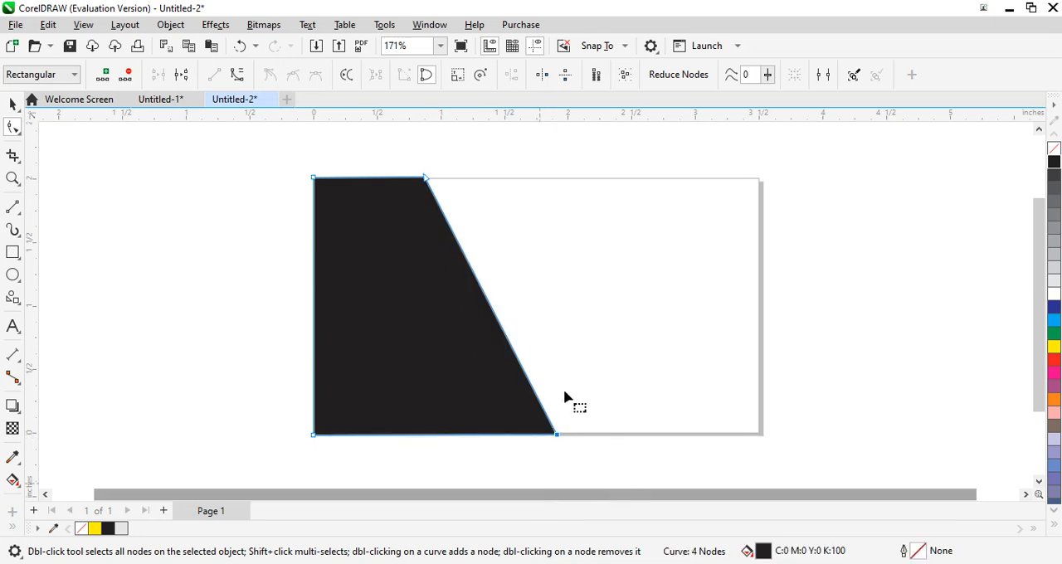
# - Undo and redo the last corner move, and draw a narrow closed strip about 1.15 by 2.03 inches along the black shape's slanted edge
pyautogui.click(12, 209)
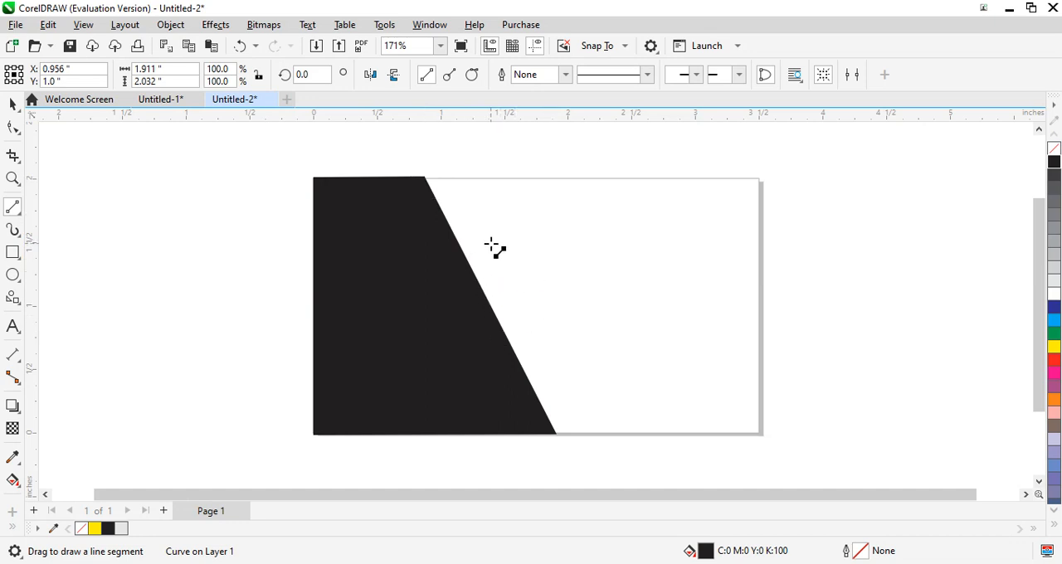
pyautogui.hotkey('ctrl', 'z')
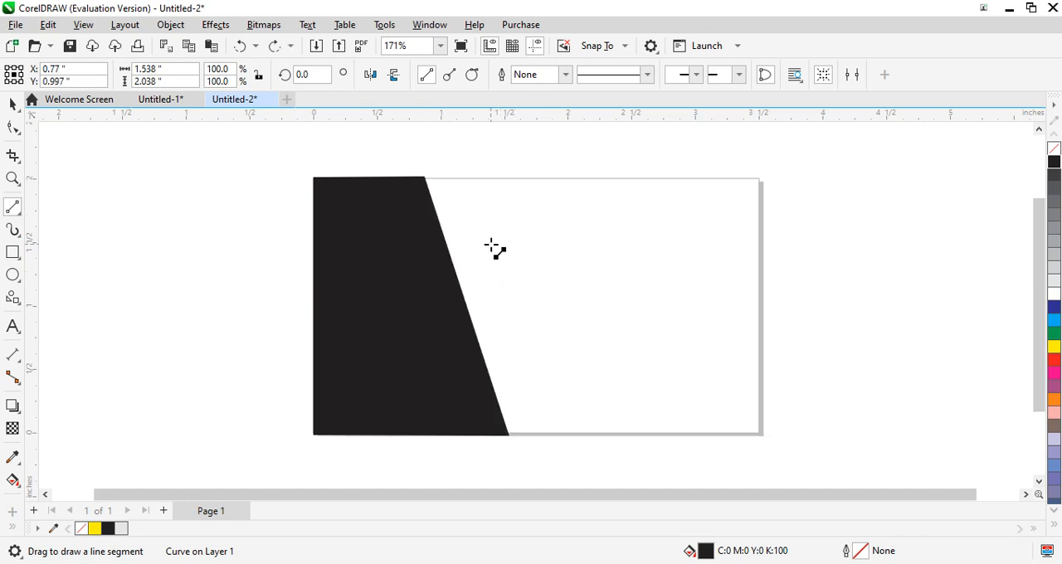
pyautogui.click(48, 25)
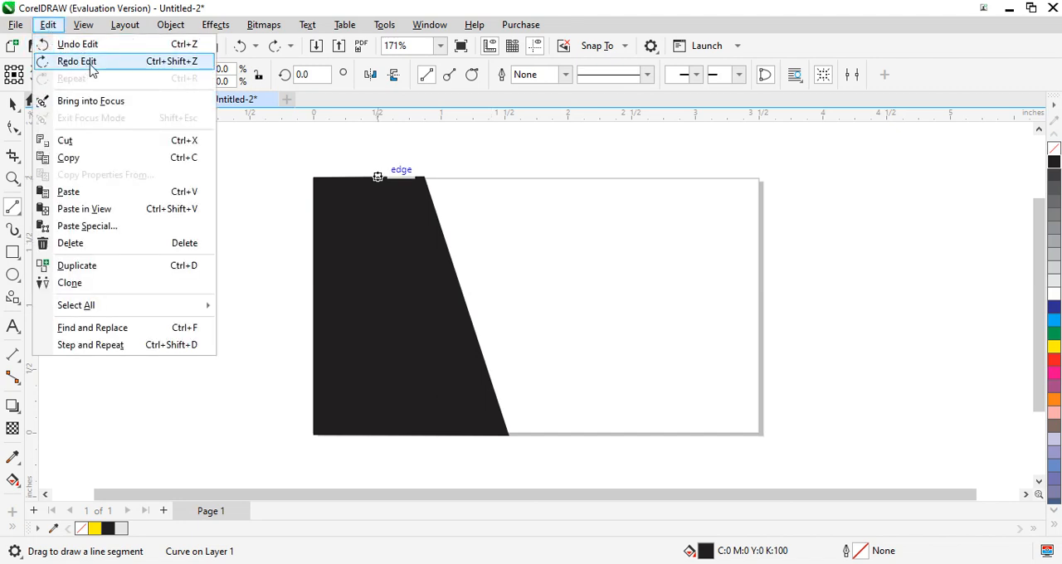
pyautogui.click(78, 61)
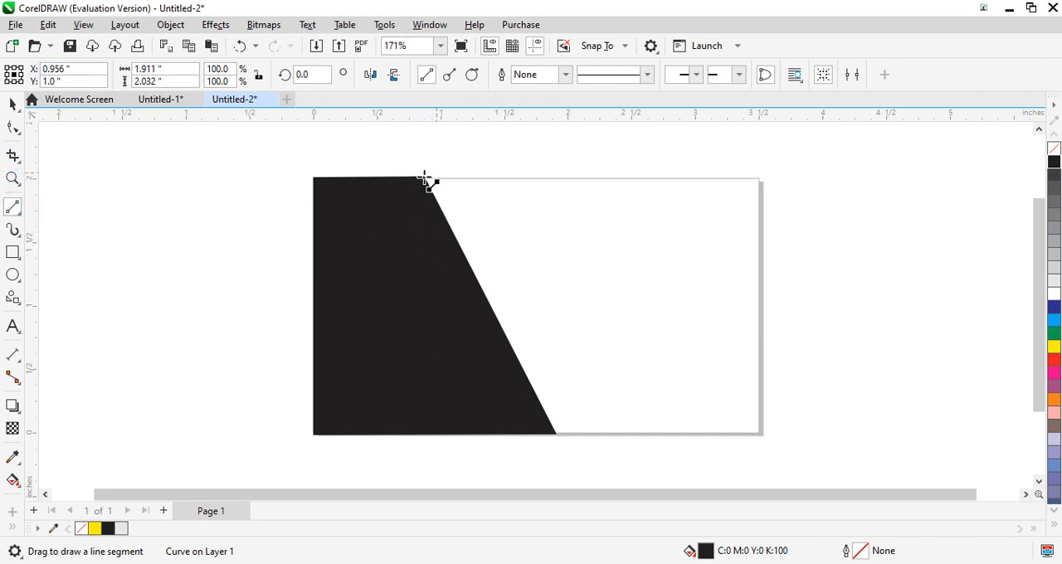
pyautogui.moveTo(425, 179)
pyautogui.mouseDown()
pyautogui.moveTo(496, 323)
pyautogui.moveTo(588, 388)
pyautogui.moveTo(546, 418)
pyautogui.moveTo(558, 436)
pyautogui.moveTo(583, 432)
pyautogui.moveTo(570, 433)
pyautogui.moveTo(467, 212)
pyautogui.moveTo(439, 178)
pyautogui.moveTo(426, 181)
pyautogui.mouseUp()
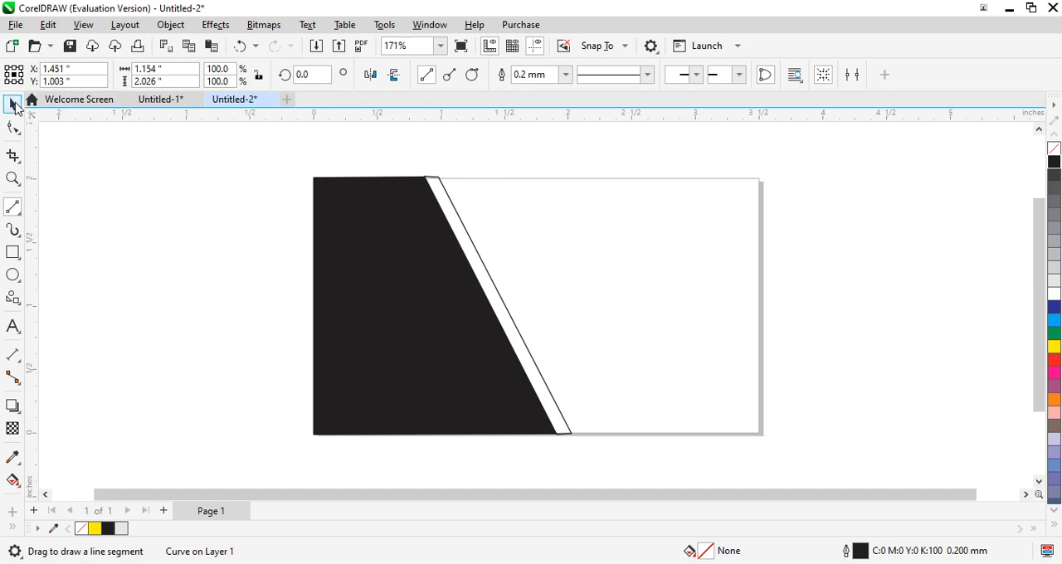
# - Fill the slanted strip with 10% black and set its outline width to None
pyautogui.click(12, 103)
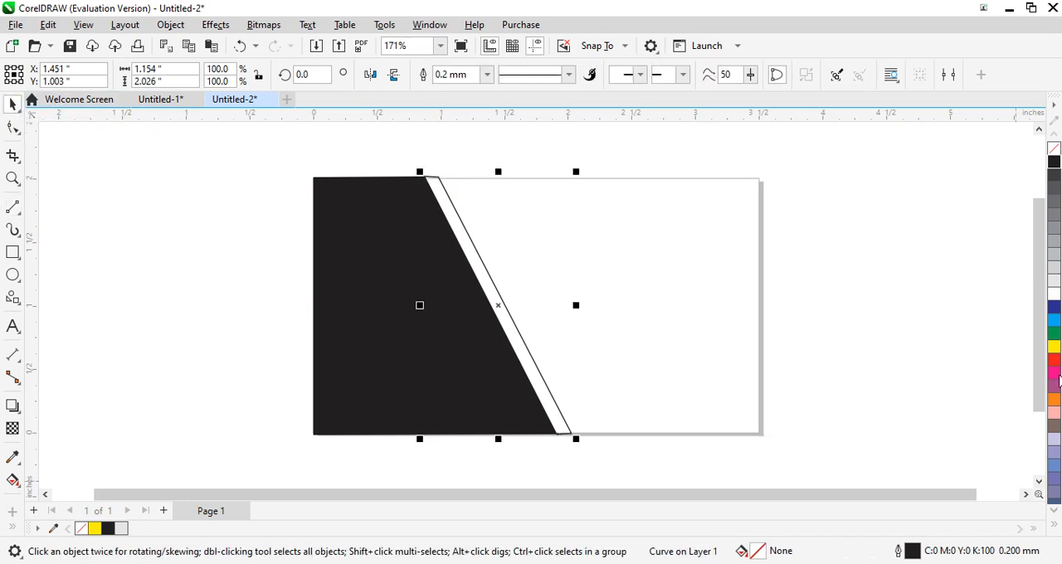
pyautogui.click(1052, 281)
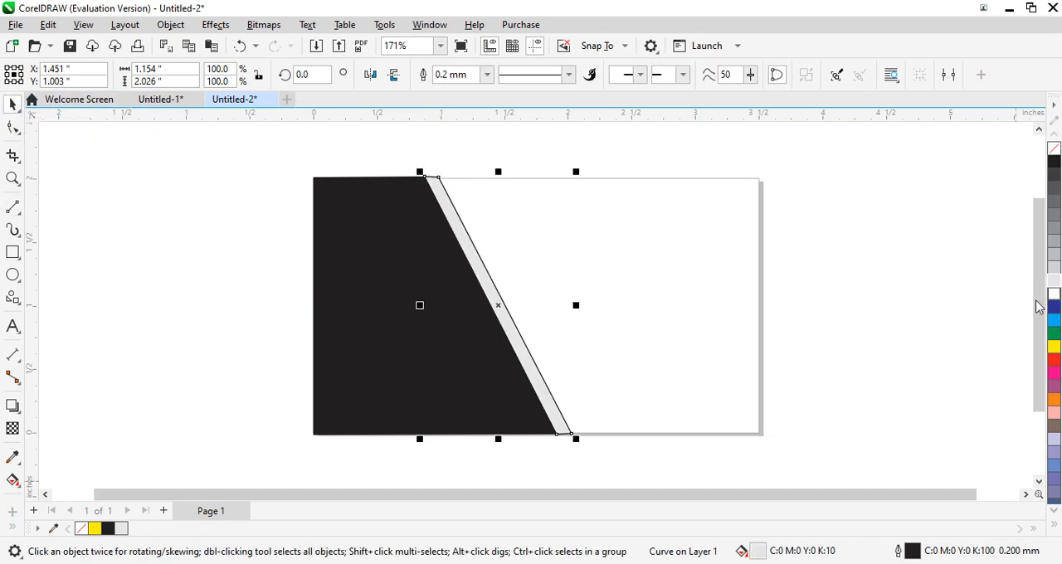
pyautogui.click(486, 73)
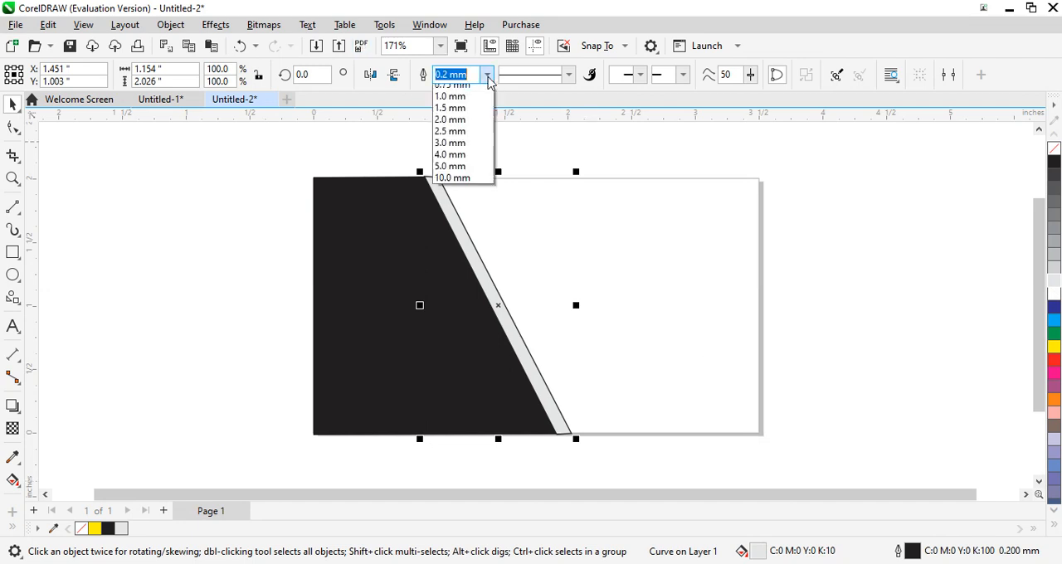
pyautogui.click(448, 90)
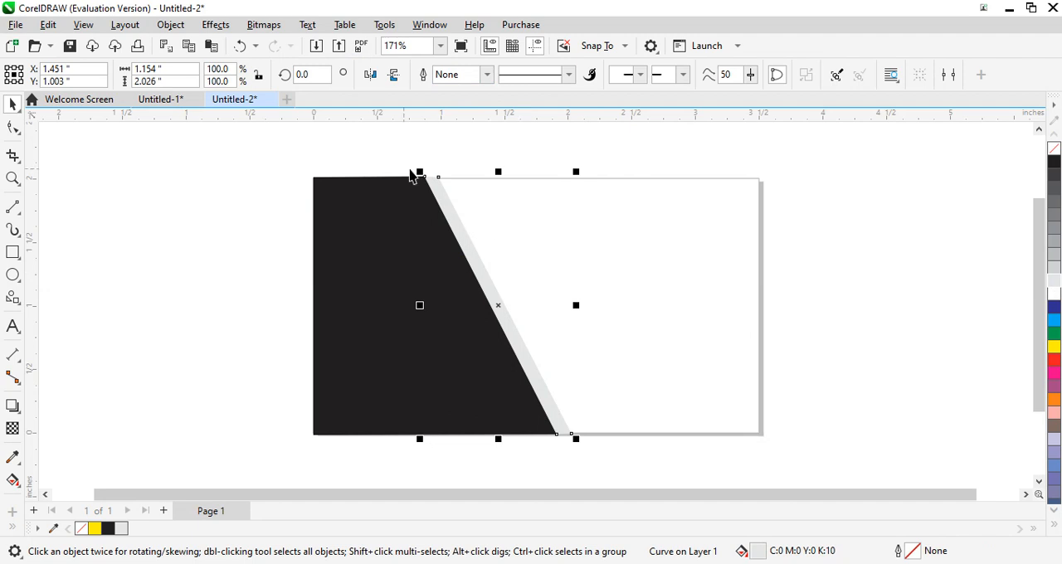
# - Reduce the grey strip's height to about 2.01 inches and nudge it 0.01 inch left against the black shape
pyautogui.moveTo(498, 169); pyautogui.dragTo(505, 173)
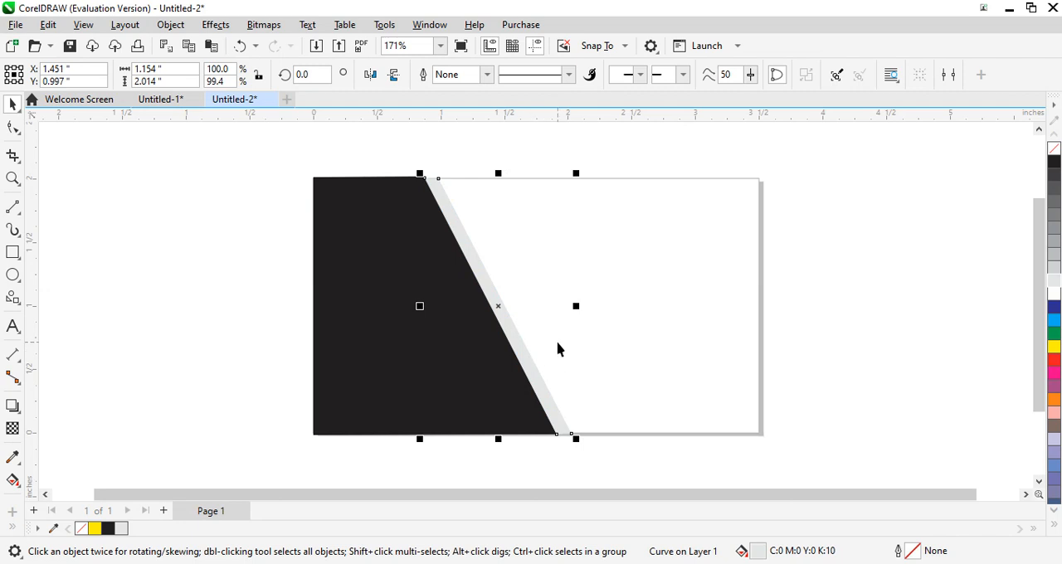
pyautogui.press('Left')
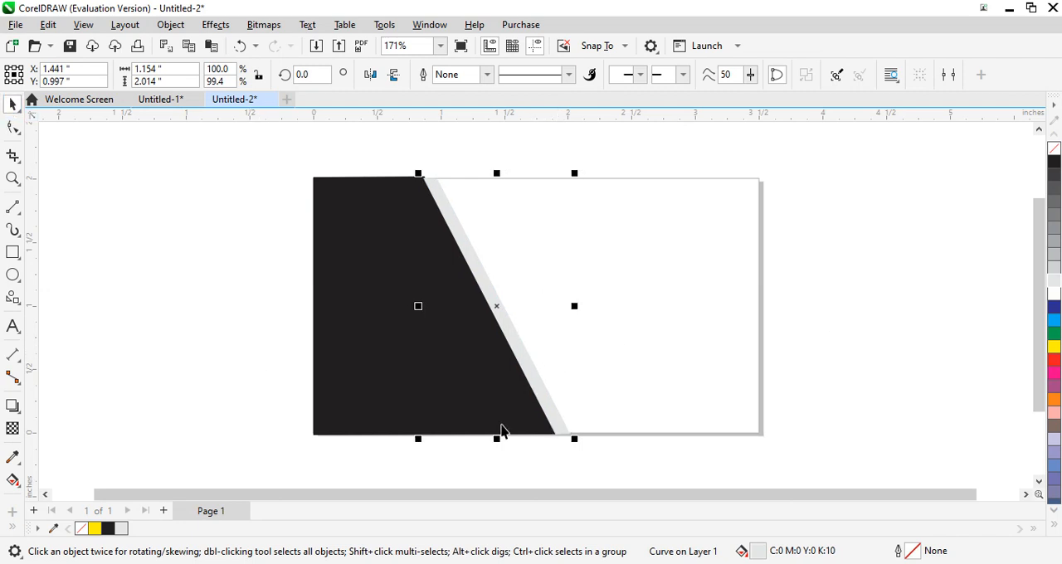
pyautogui.click(605, 244)
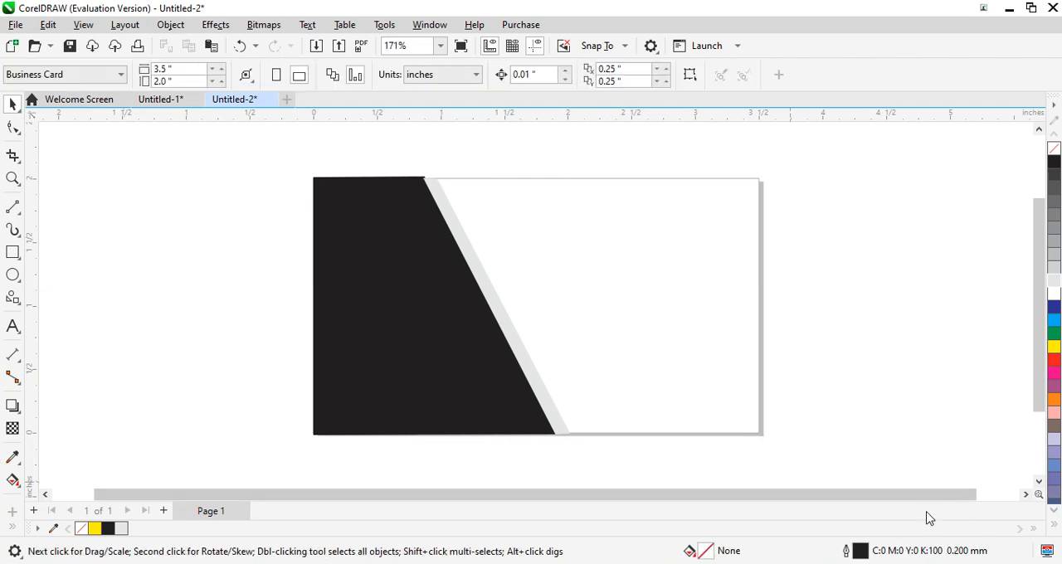
# - Draw an ellipse about 0.65 by 0.71 inches near the card's upper edge beside the grey strip and fill it with red
pyautogui.click(13, 275)
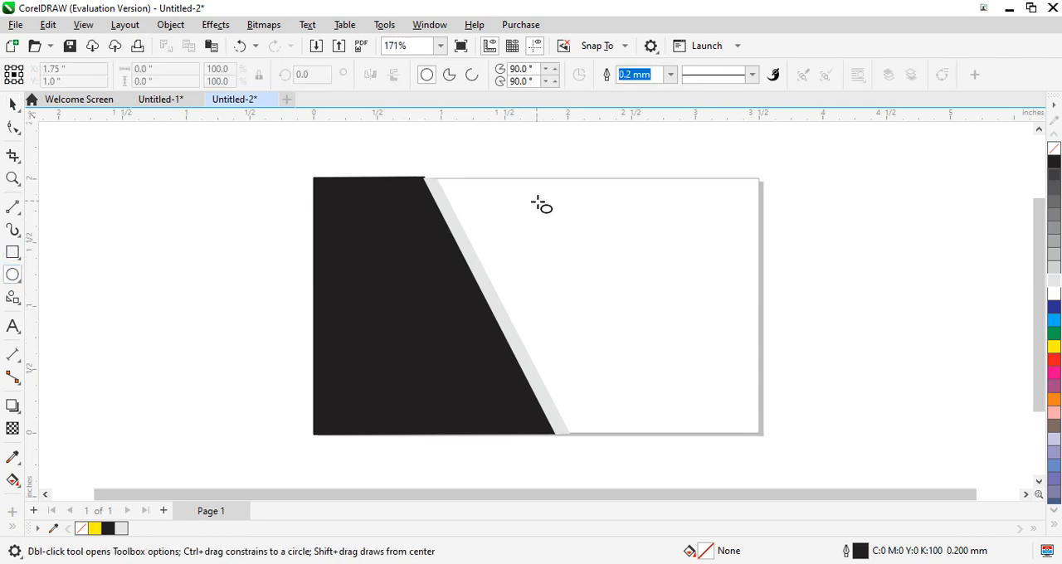
pyautogui.moveTo(503, 182); pyautogui.dragTo(590, 275)
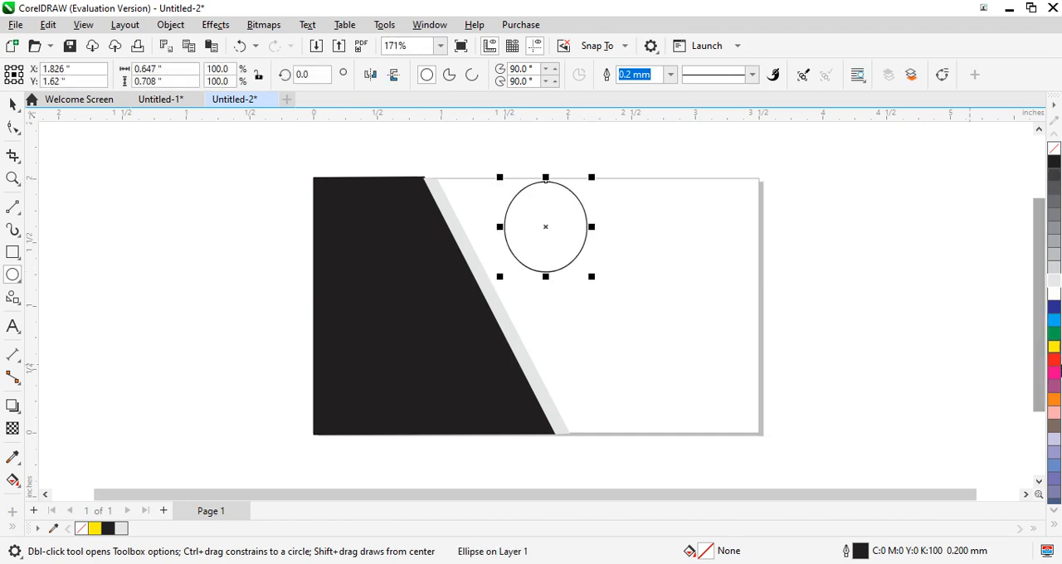
pyautogui.click(1054, 368)
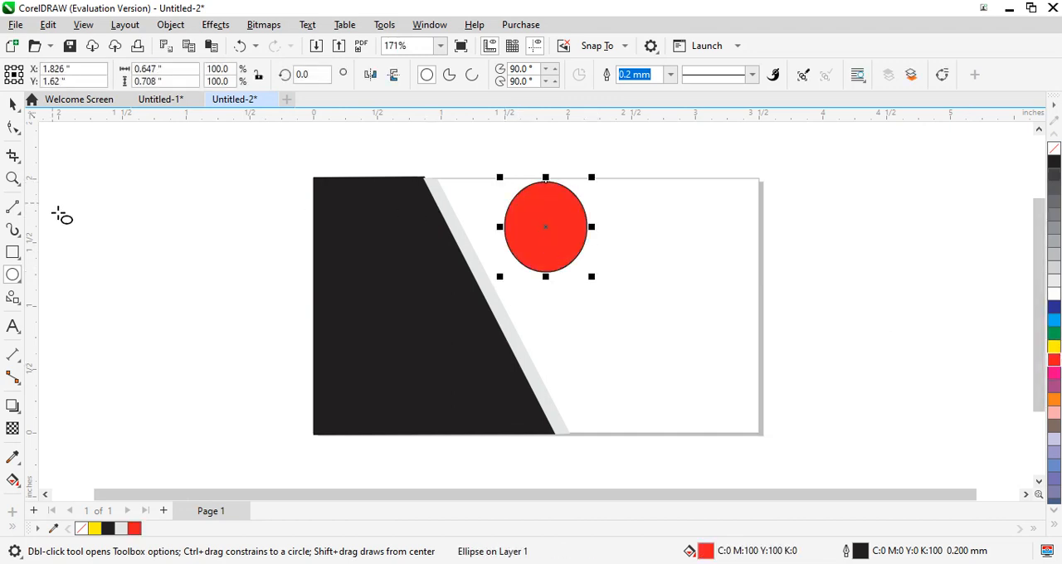
# - Add the text "24" in the card's white area and scale it down to about 10.4 pt
pyautogui.click(13, 326)
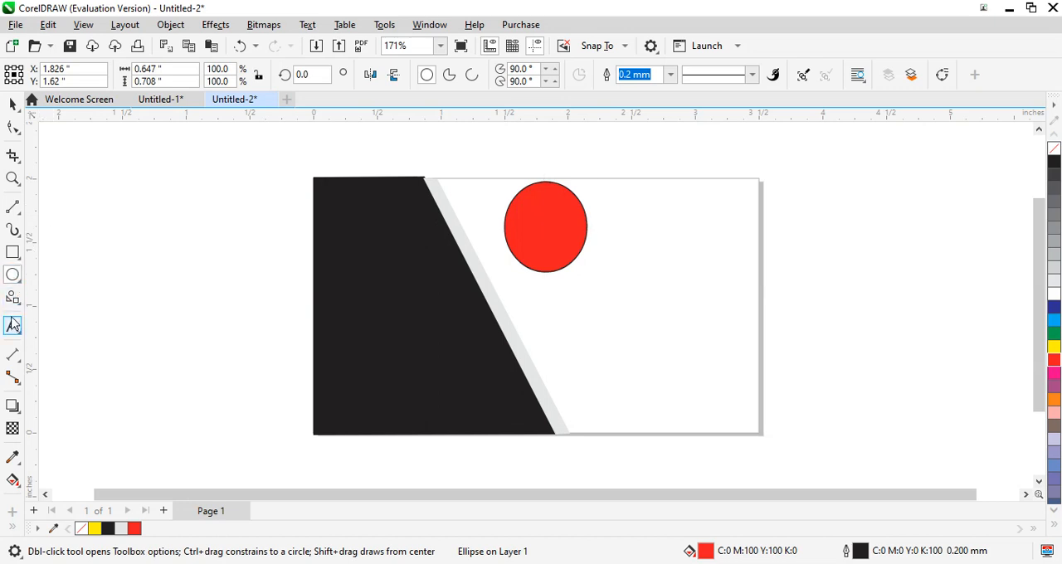
pyautogui.click(697, 324)
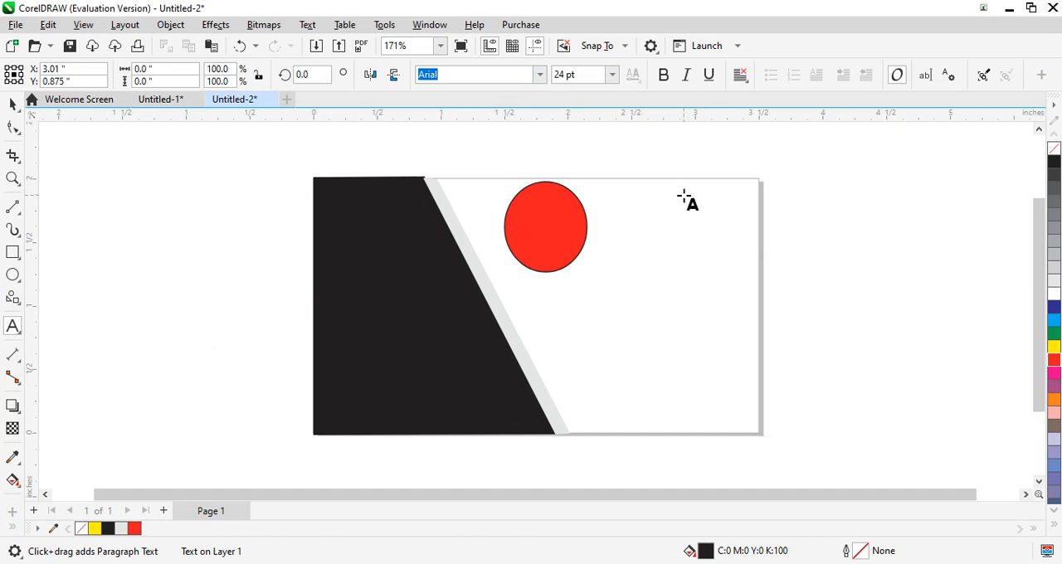
pyautogui.write('24')
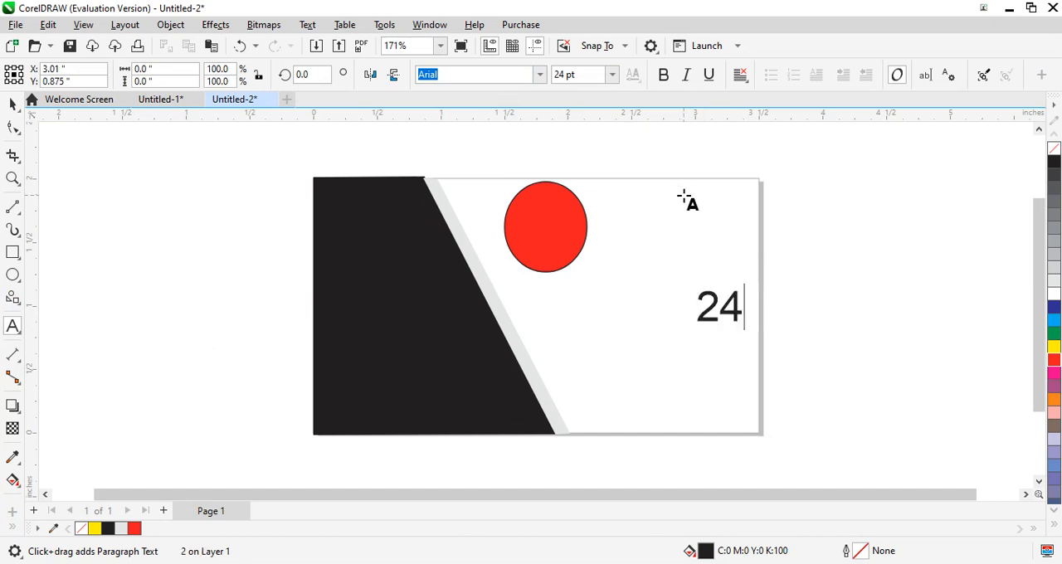
pyautogui.press('Escape')
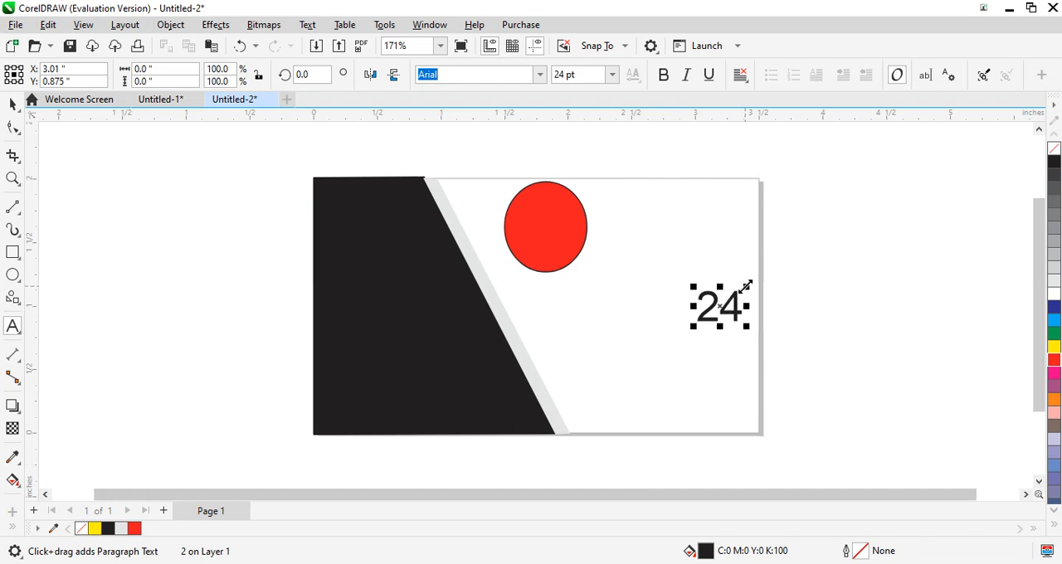
pyautogui.moveTo(744, 285); pyautogui.dragTo(727, 307)
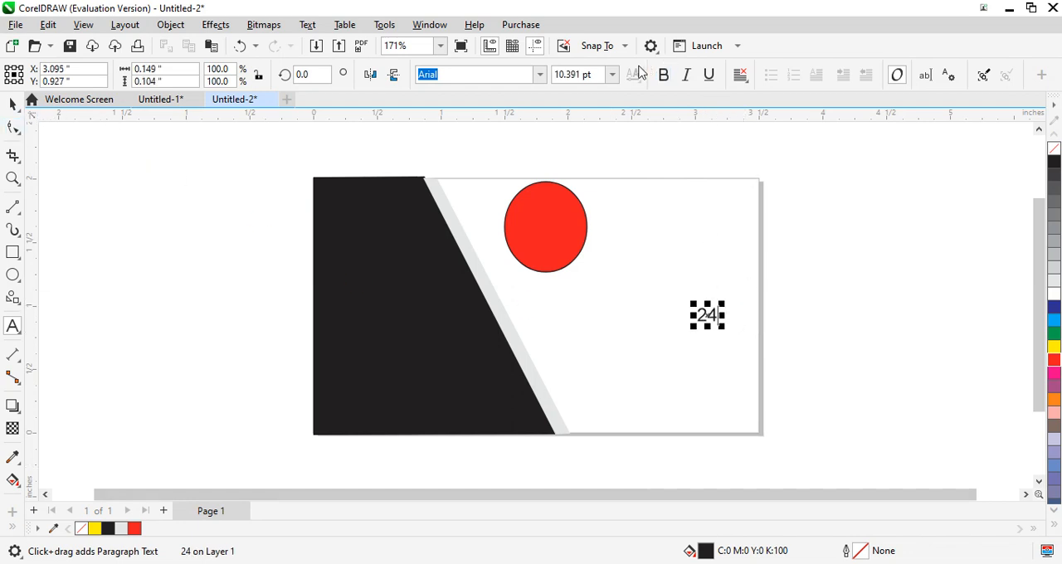
# - Make the "24" text bold and move it onto the red ellipse, slightly above its centre
pyautogui.click(663, 76)
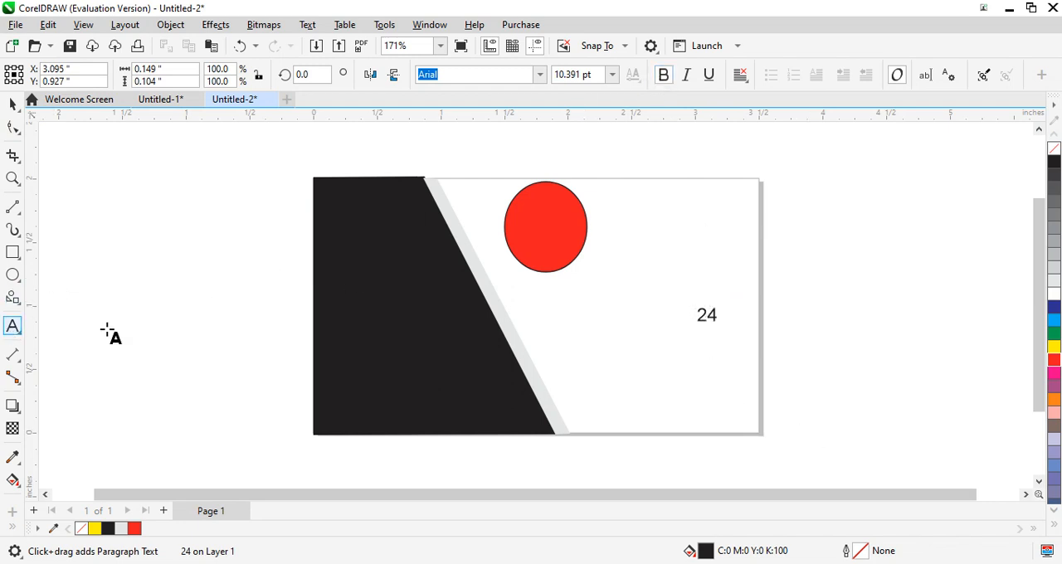
pyautogui.click(699, 319)
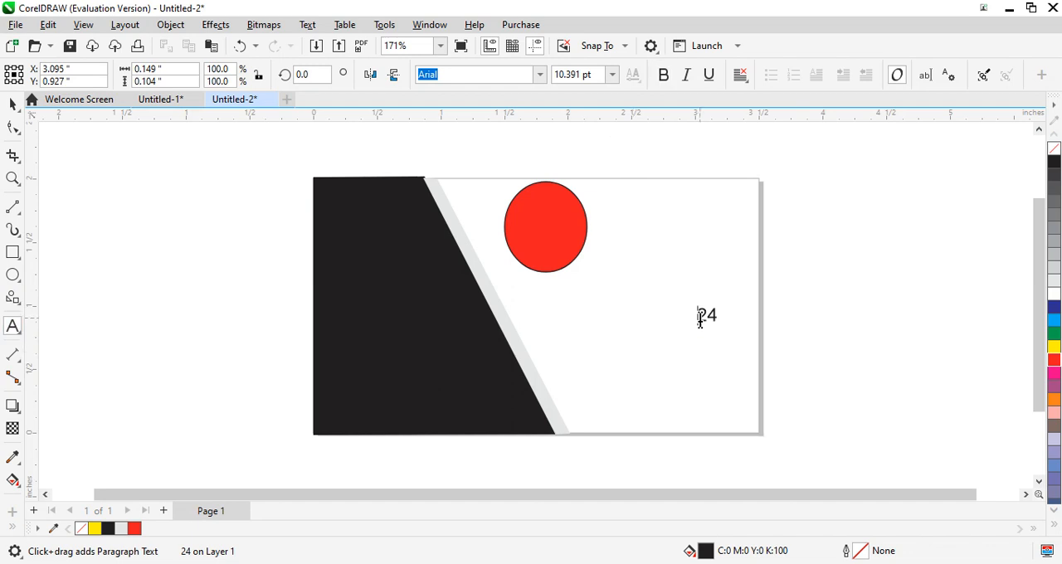
pyautogui.moveTo(700, 320); pyautogui.dragTo(720, 322)
pyautogui.click(673, 80)
pyautogui.click(13, 105)
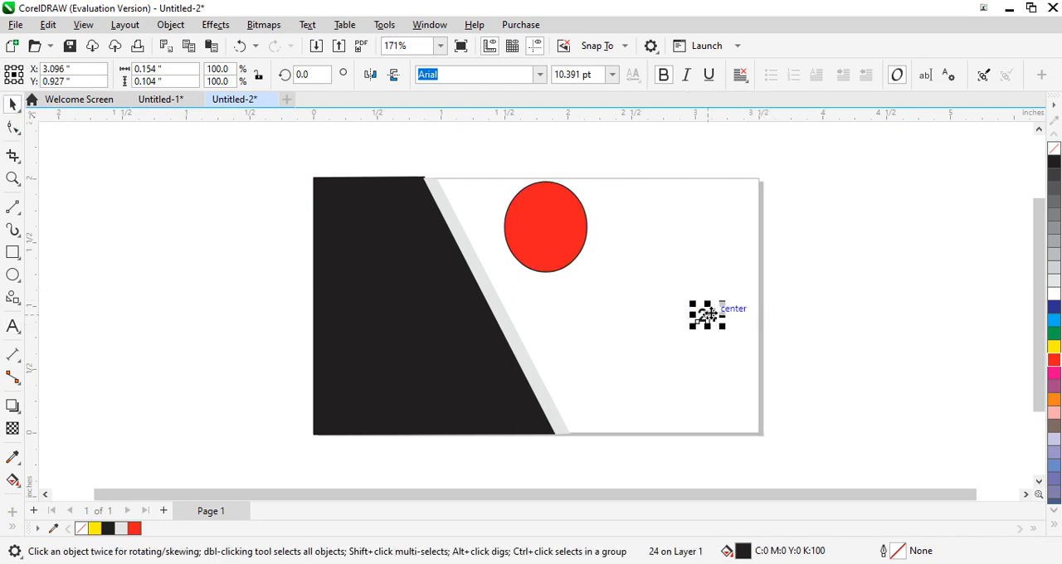
pyautogui.moveTo(708, 314); pyautogui.dragTo(546, 224)
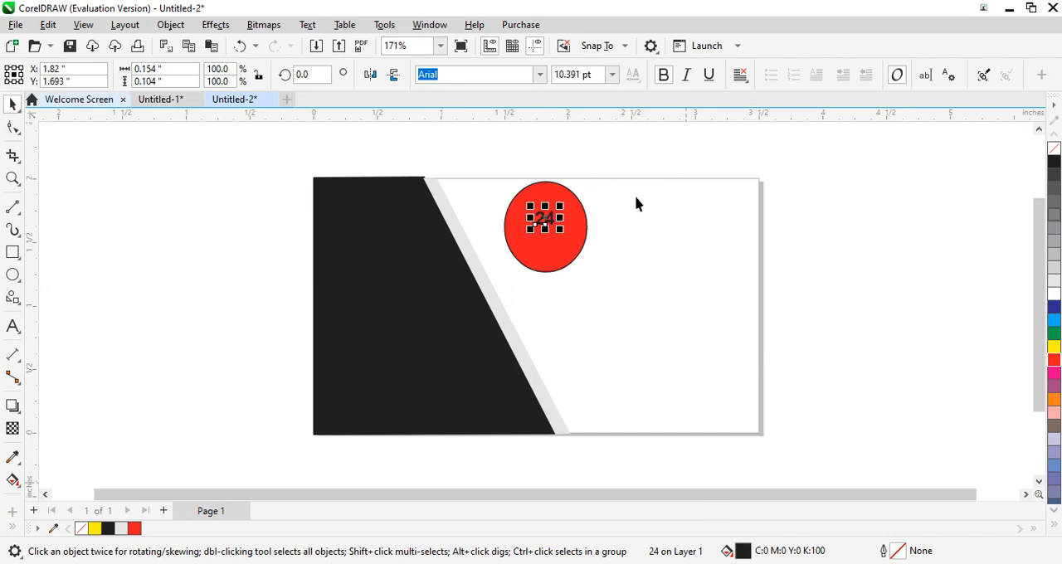
# - Fill the "24" text with white and add the text "Hours" in the card's white area below the red ellipse
pyautogui.click(1054, 295)
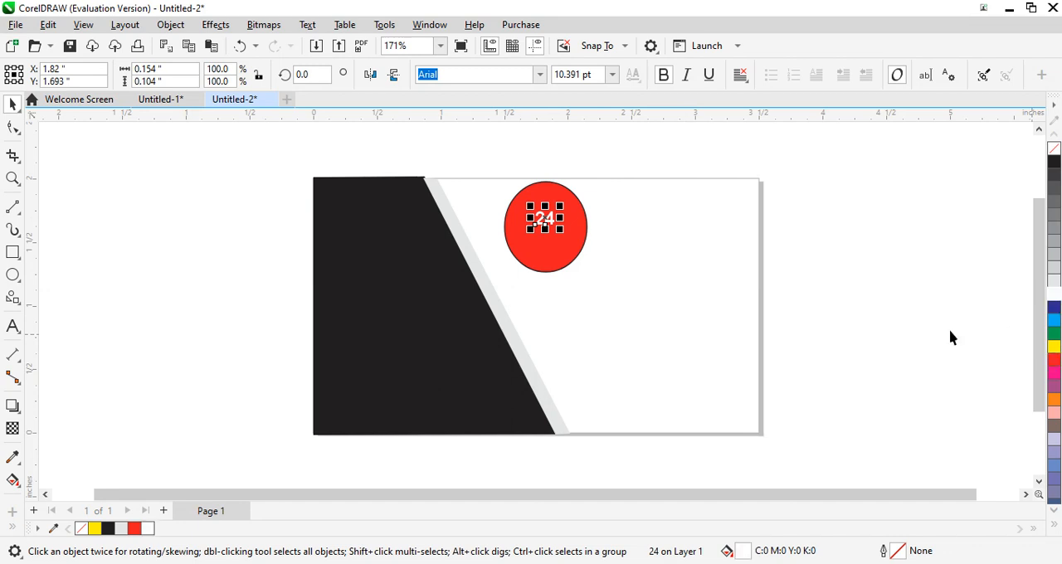
pyautogui.click(574, 324)
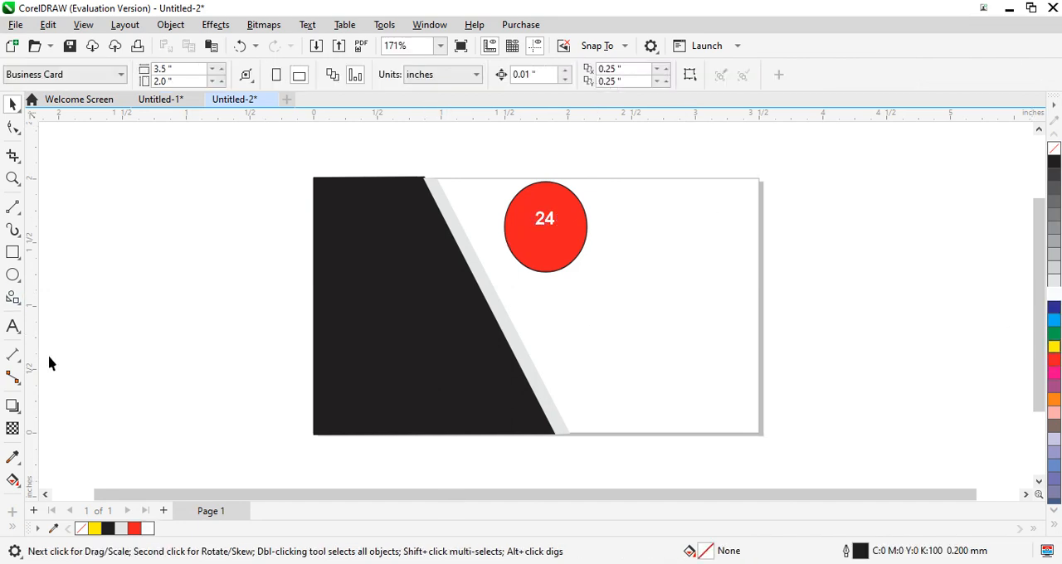
pyautogui.click(13, 325)
pyautogui.click(595, 309)
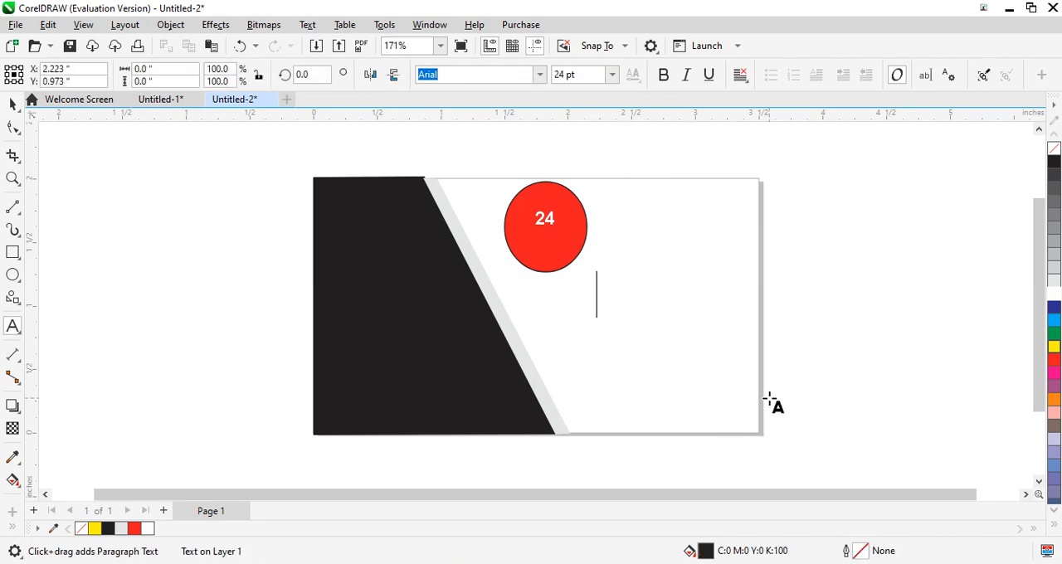
pyautogui.write('H')
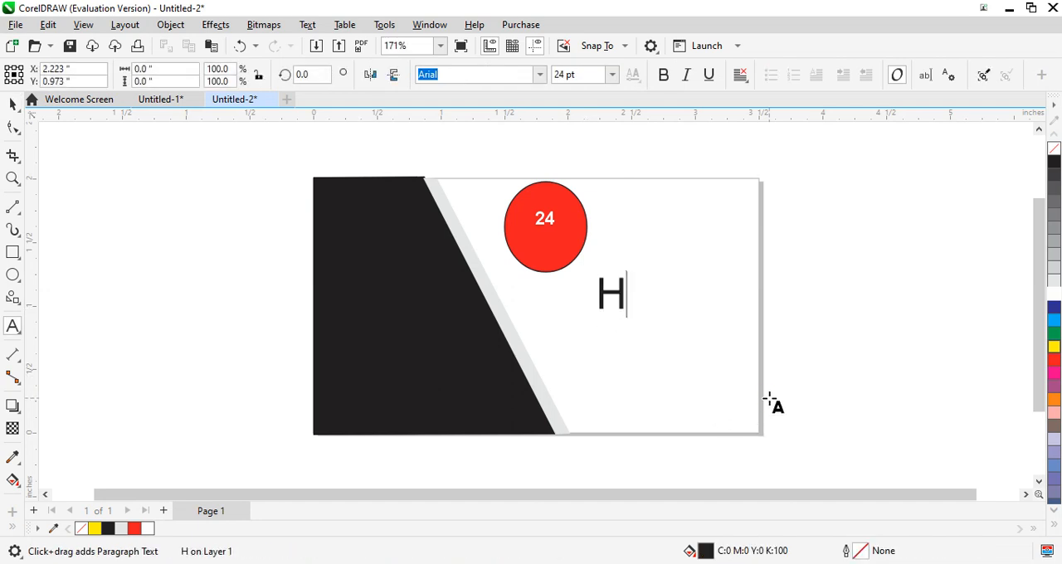
pyautogui.write('ours')
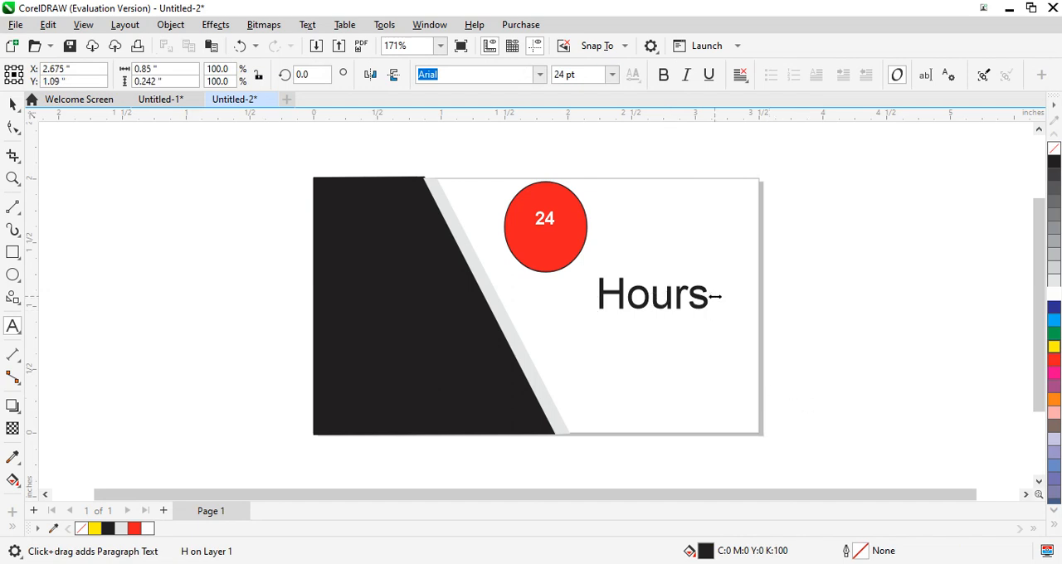
# - Set the "Hours" text to 14 pt and move it onto the red ellipse just below "24"
pyautogui.moveTo(597, 295); pyautogui.dragTo(745, 313)
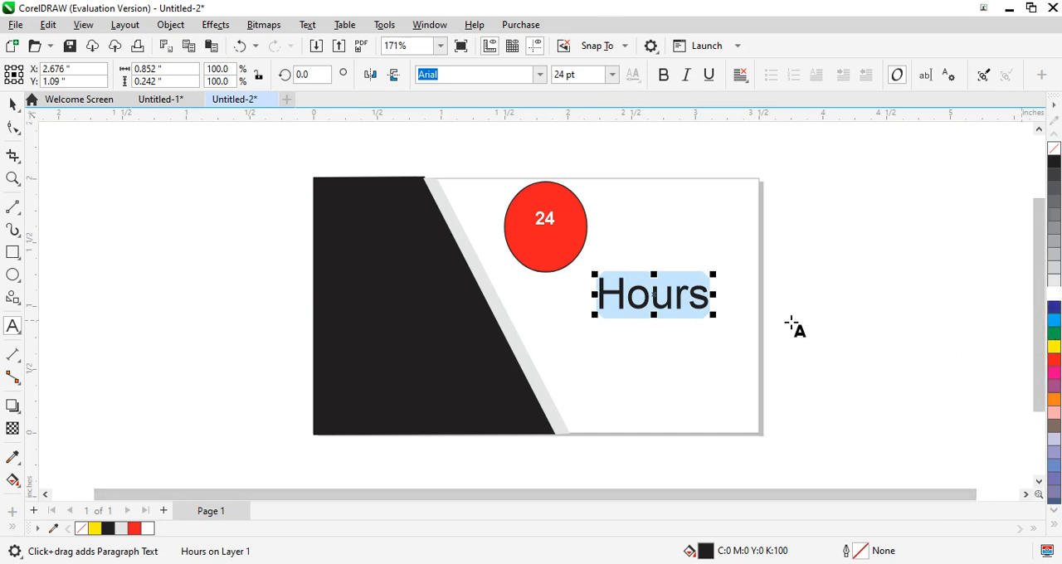
pyautogui.click(610, 75)
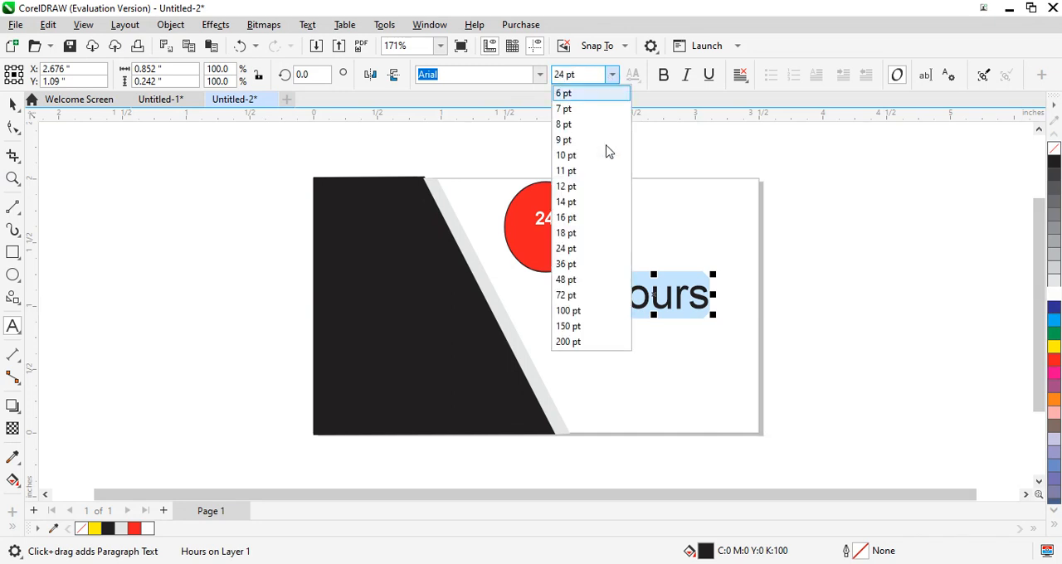
pyautogui.click(585, 202)
pyautogui.click(12, 104)
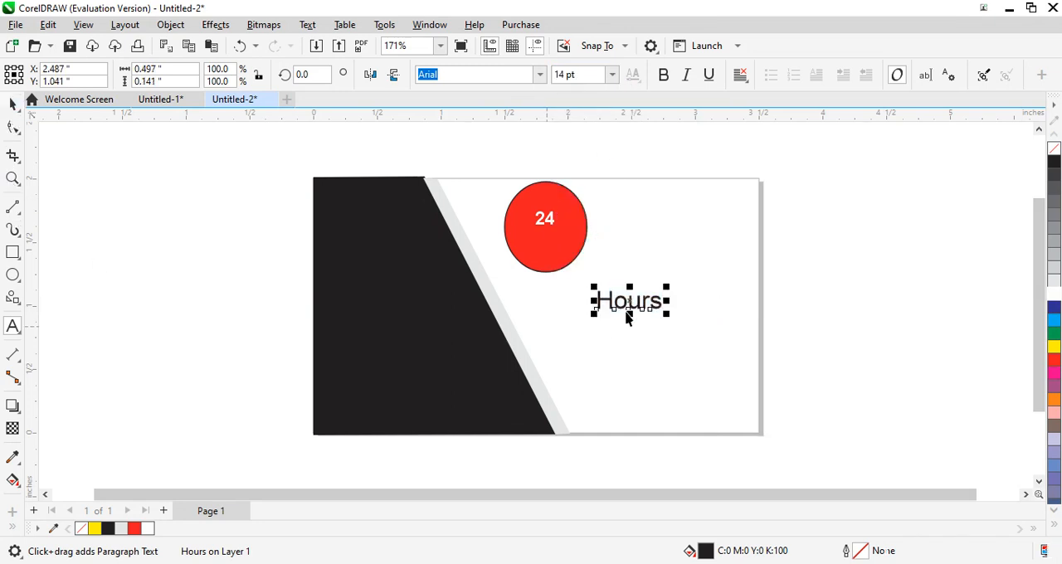
pyautogui.moveTo(630, 303); pyautogui.dragTo(551, 245)
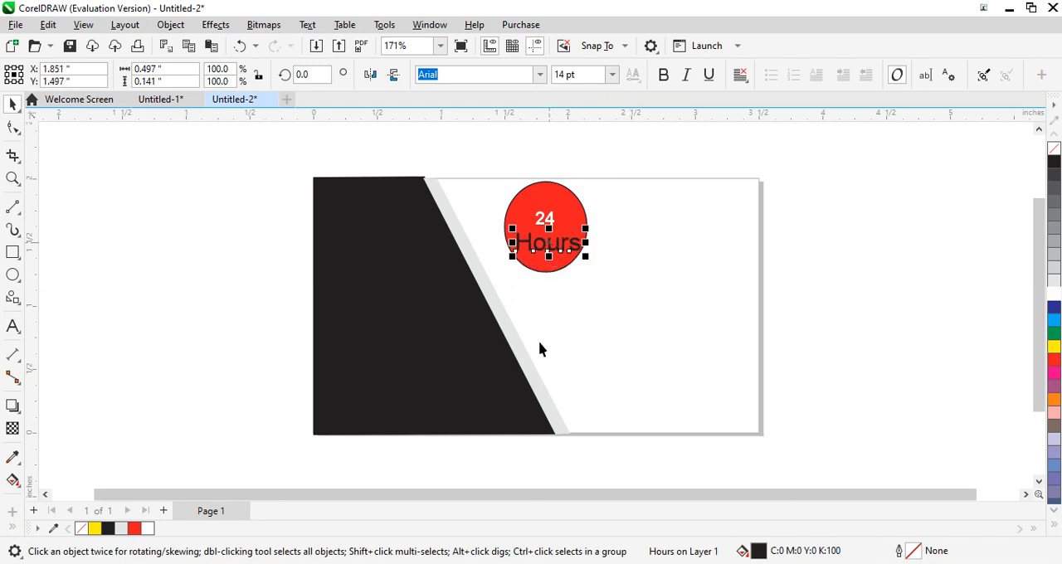
# - Fill the "Hours" text on the red ellipse with yellow
pyautogui.click(13, 326)
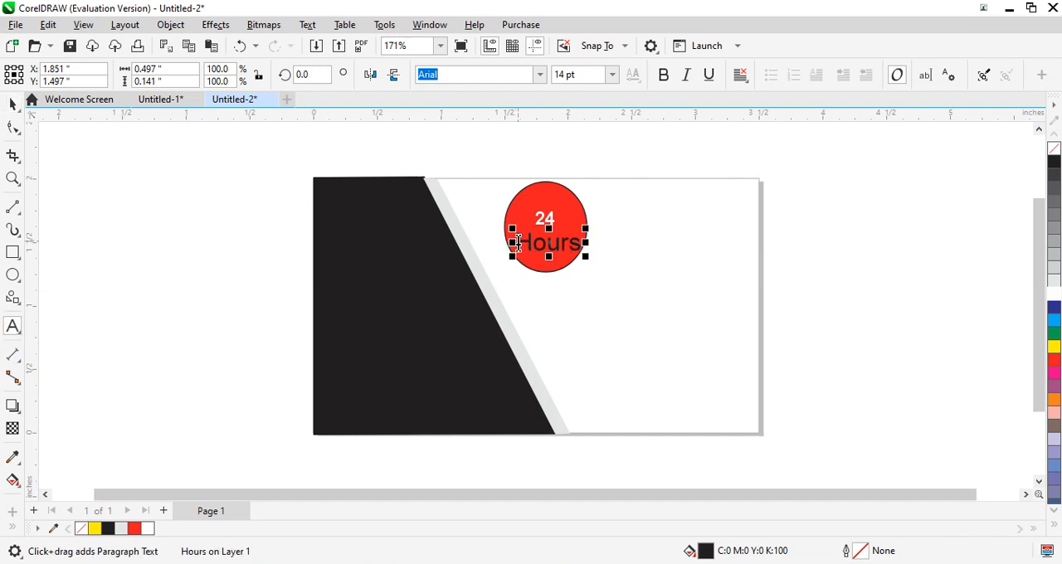
pyautogui.moveTo(516, 242); pyautogui.dragTo(594, 247)
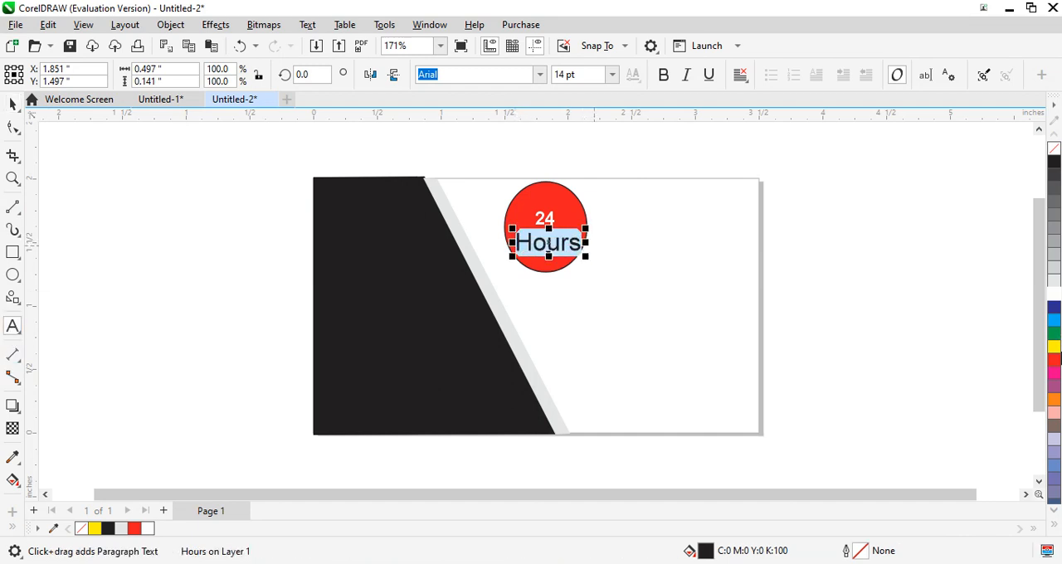
pyautogui.click(1054, 347)
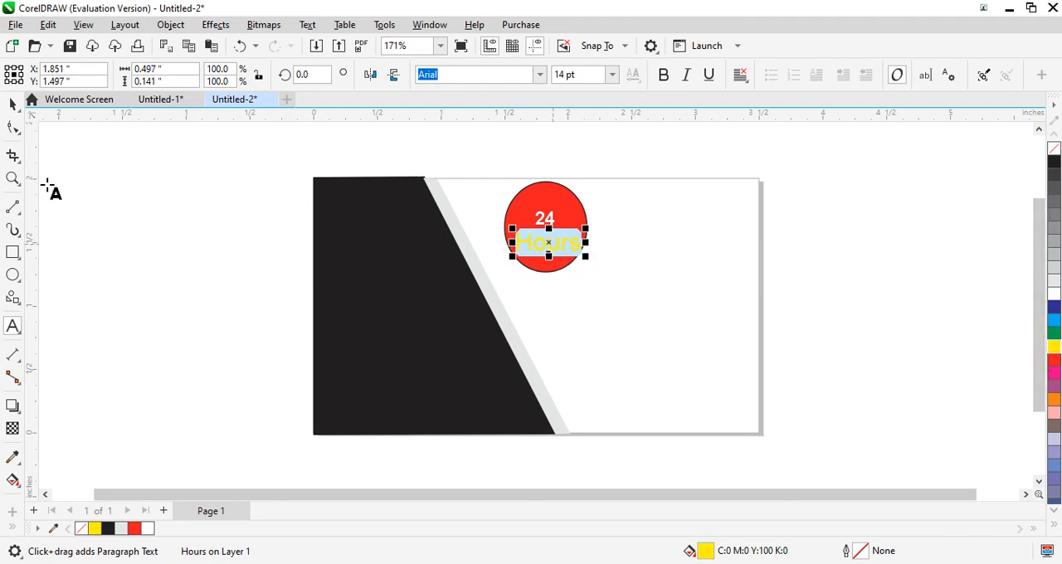
pyautogui.click(13, 104)
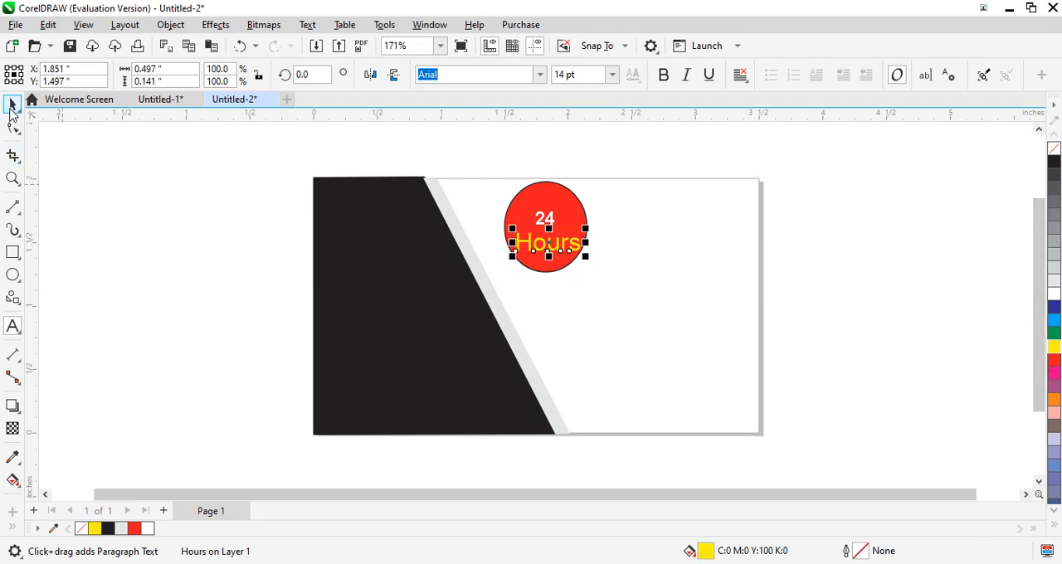
pyautogui.click(603, 258)
# - Group the red ellipse with both texts, scale the group to about 0.40 by 0.44 inches and move it closer to the grey strip
pyautogui.click(564, 268)
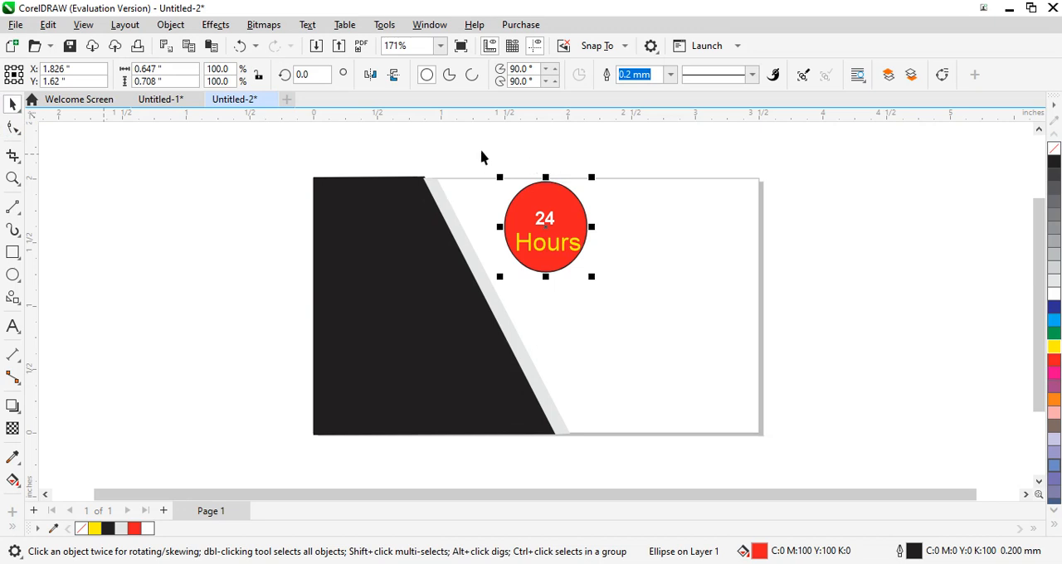
pyautogui.moveTo(480, 151); pyautogui.dragTo(623, 287)
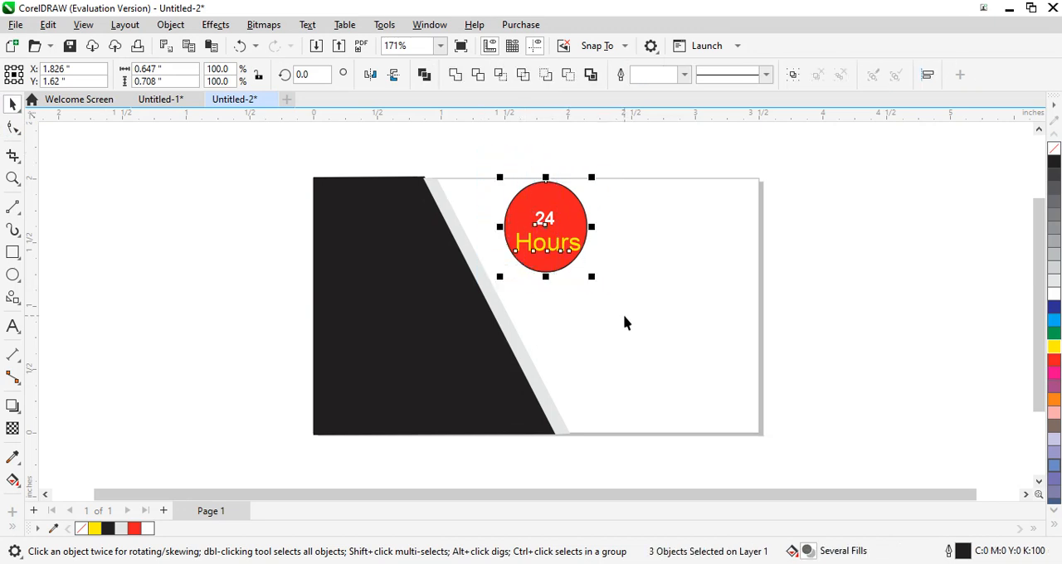
pyautogui.hotkey('ctrl', 'g')
pyautogui.moveTo(591, 179); pyautogui.dragTo(564, 214)
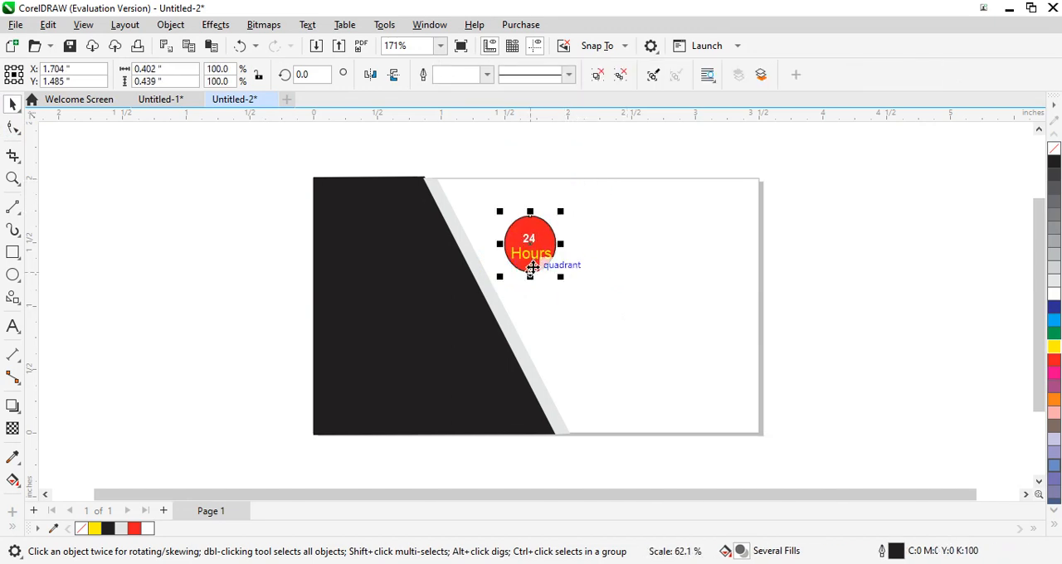
pyautogui.moveTo(533, 252)
pyautogui.mouseDown()
pyautogui.moveTo(515, 209)
pyautogui.moveTo(510, 234)
pyautogui.moveTo(520, 239)
pyautogui.mouseUp()
pyautogui.click(628, 275)
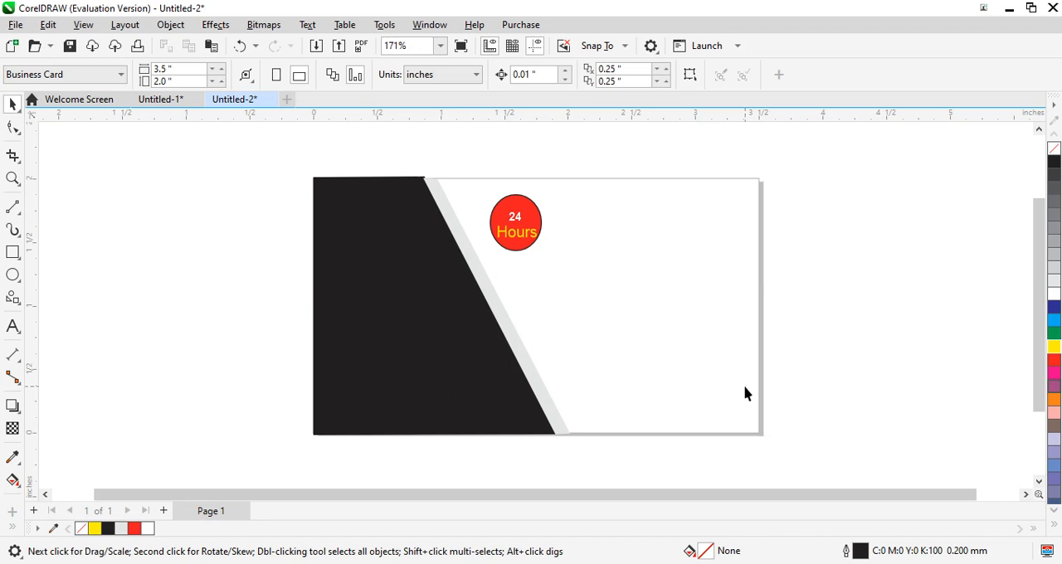
# - Add the text "PLACEMENTS" in the card's white area and fill it with red
pyautogui.click(12, 326)
pyautogui.click(604, 306)
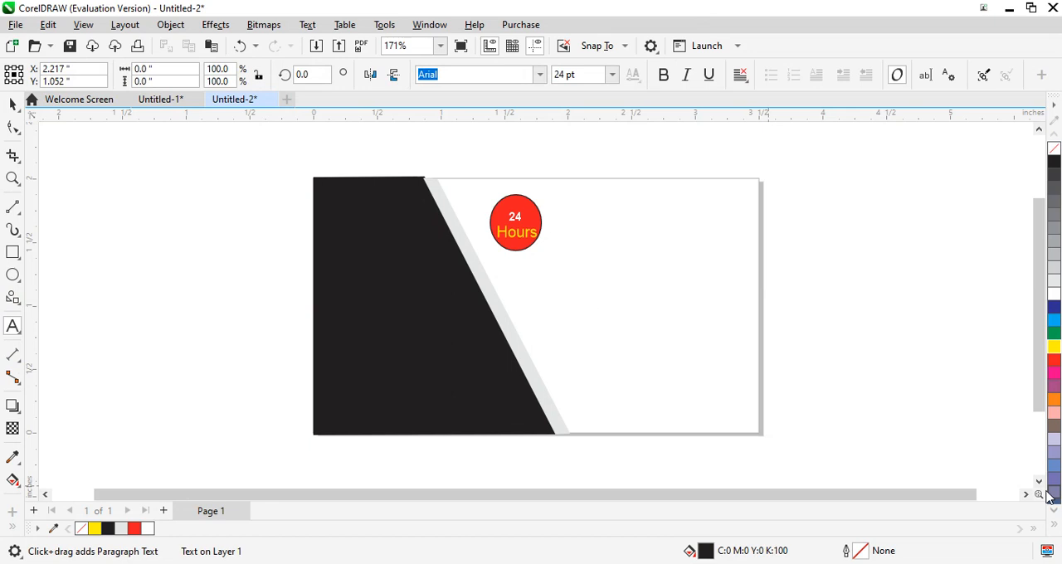
pyautogui.write('PLA')
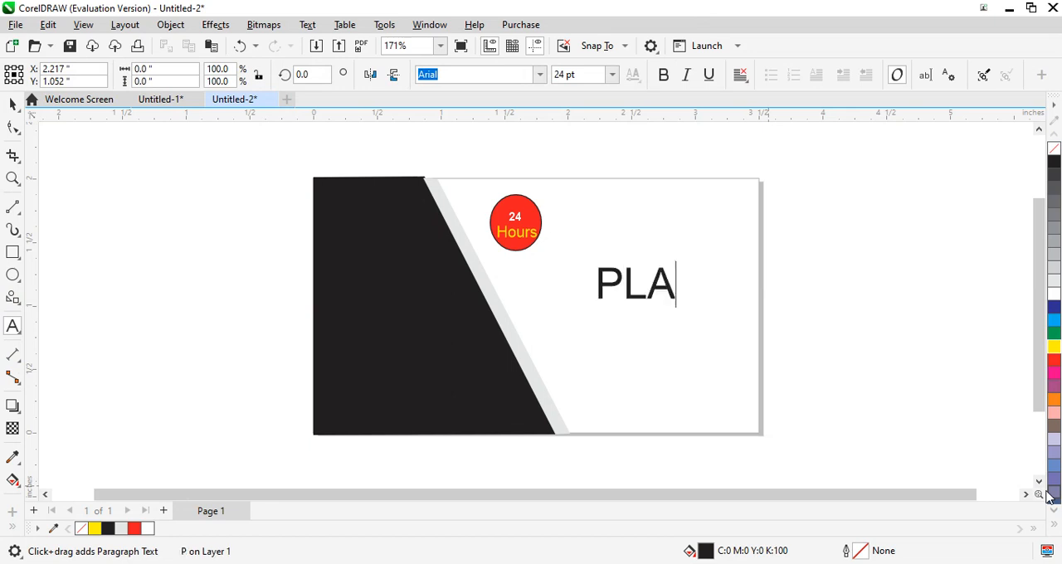
pyautogui.write('CE')
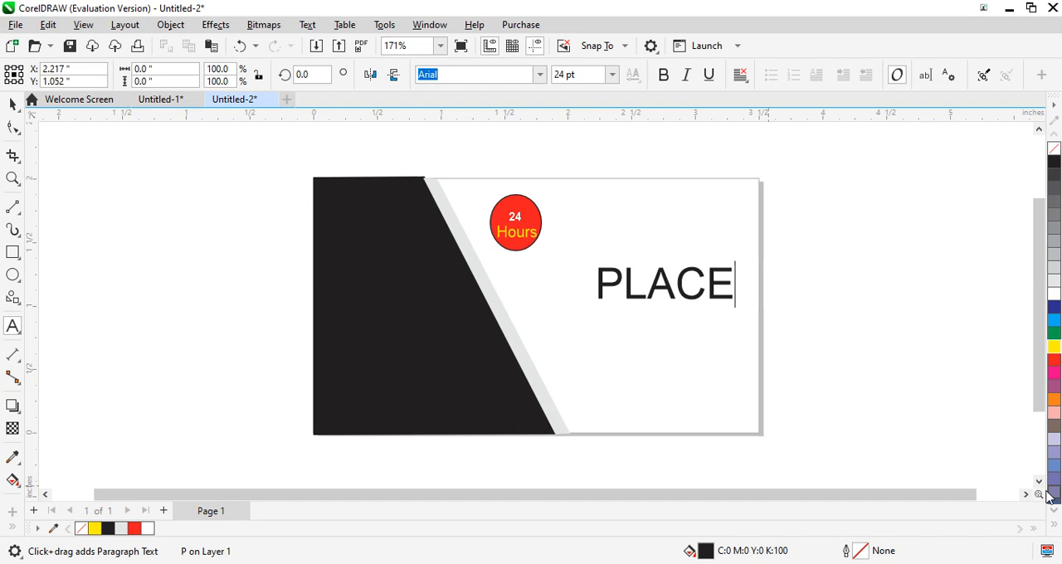
pyautogui.write('MENTS')
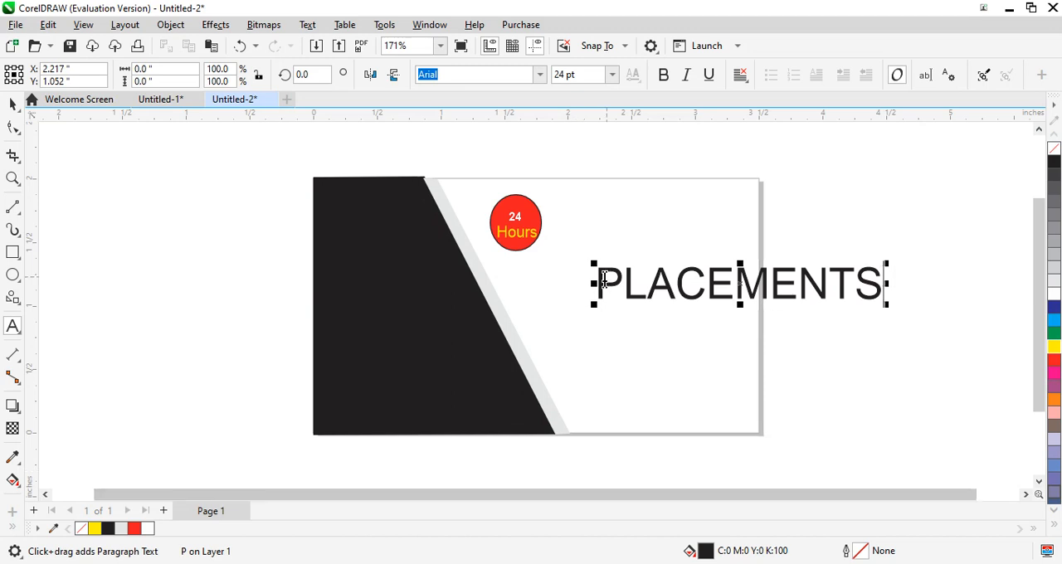
pyautogui.moveTo(599, 282); pyautogui.dragTo(909, 311)
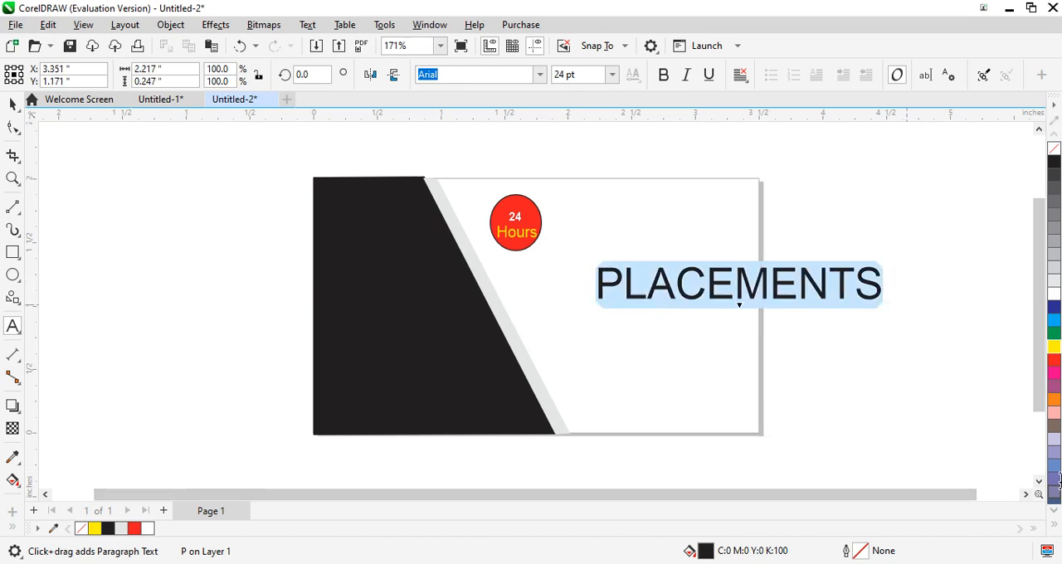
pyautogui.click(1053, 361)
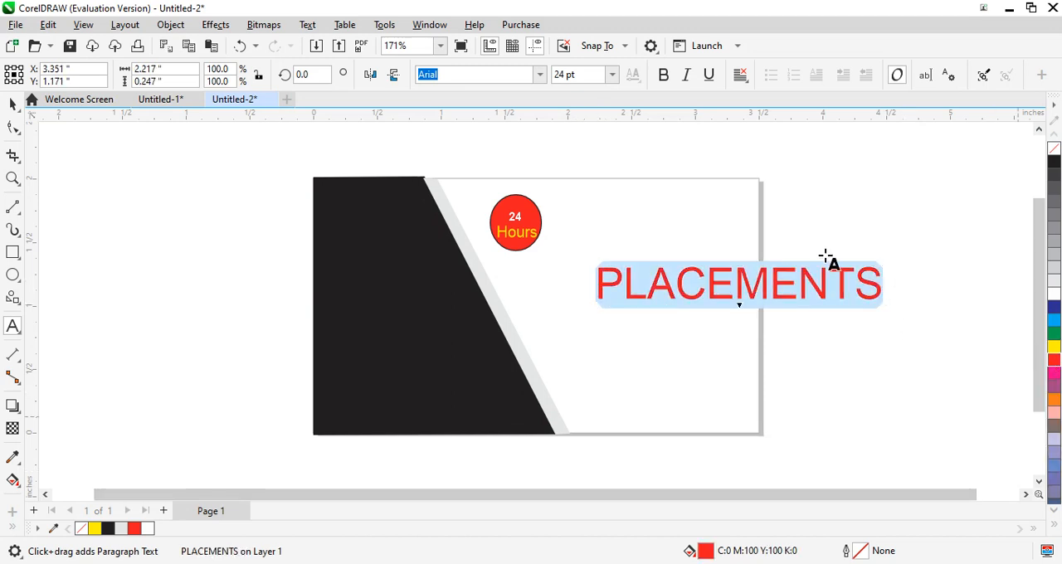
# - Set the font of the "PLACEMENTS" text to Baskerville Old Face
pyautogui.click(540, 80)
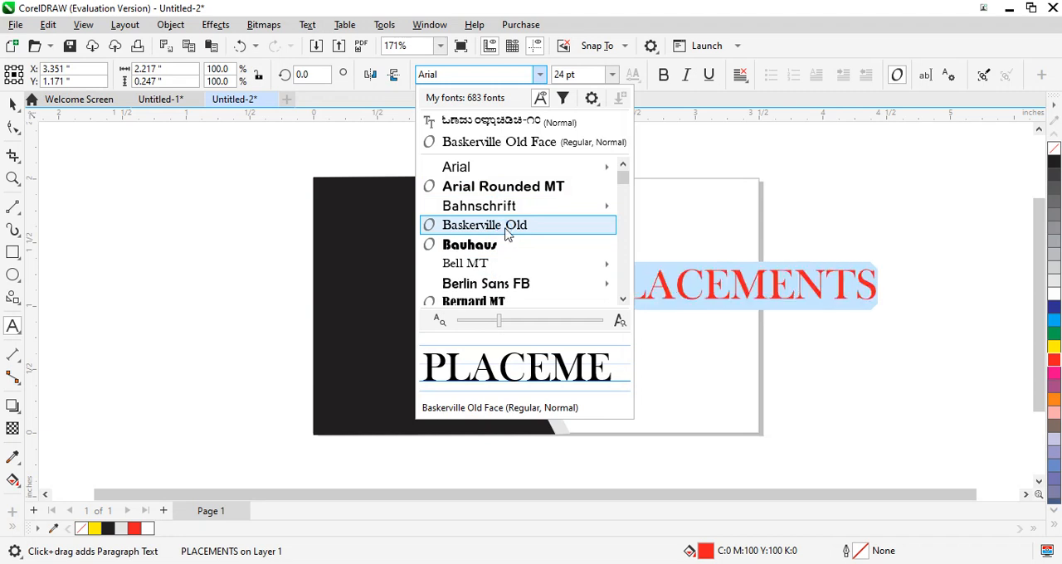
pyautogui.click(507, 235)
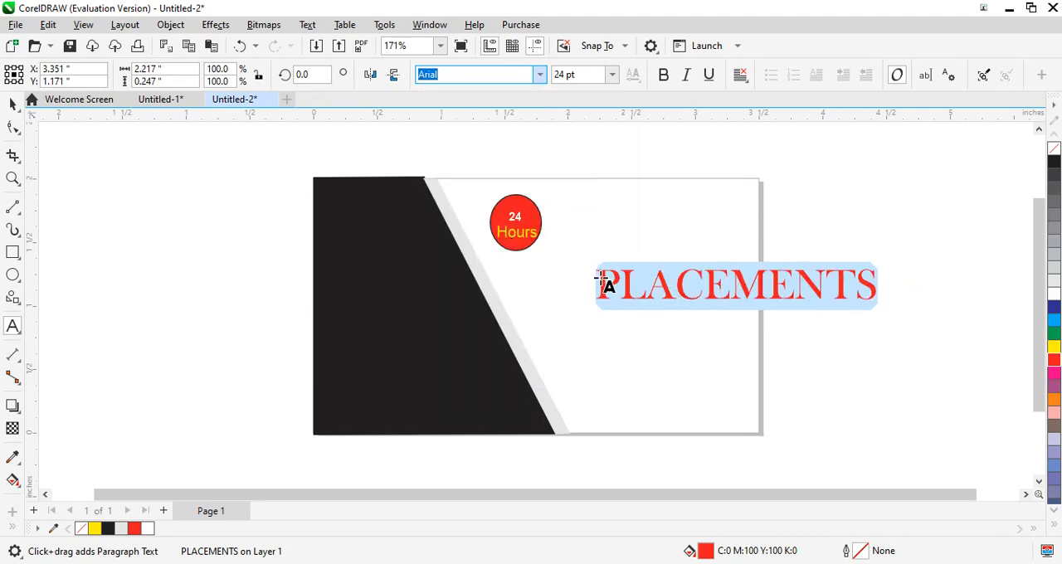
pyautogui.moveTo(602, 286); pyautogui.dragTo(873, 294)
pyautogui.click(12, 103)
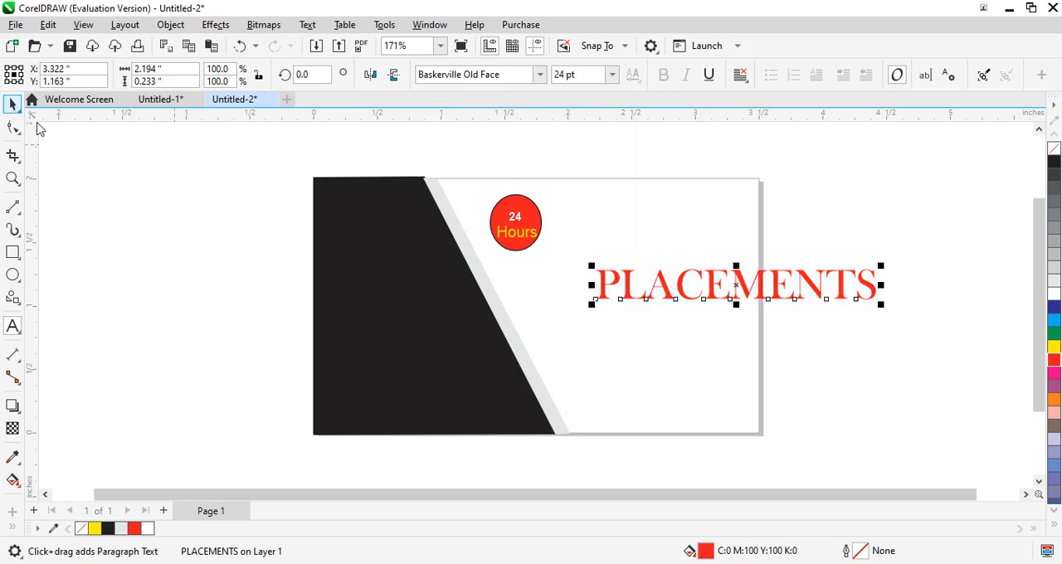
# - Scale the "PLACEMENTS" text down to about 14.4 pt and move it beside the red badge within the card
pyautogui.moveTo(880, 265); pyautogui.dragTo(764, 280)
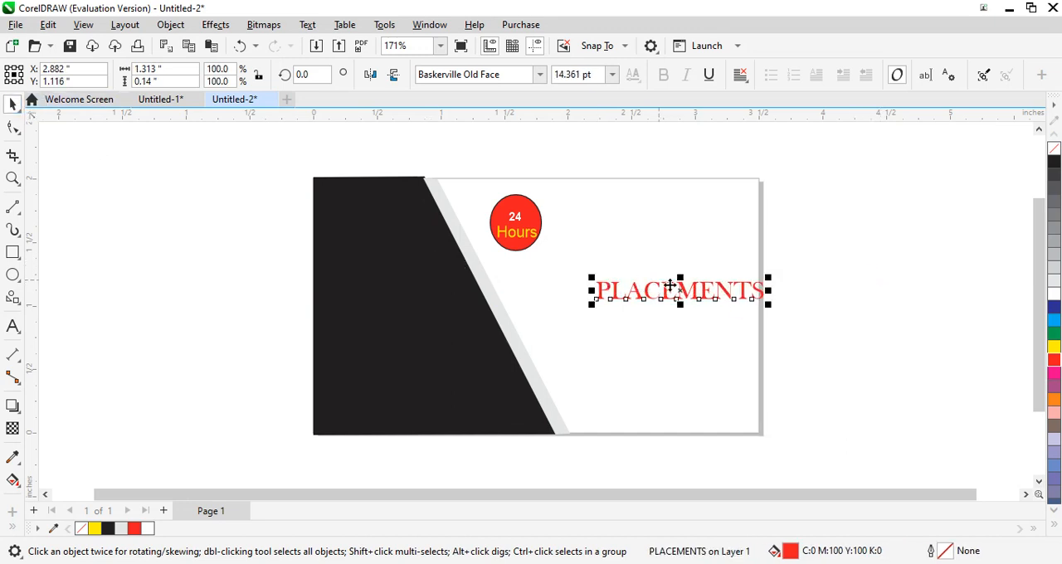
pyautogui.moveTo(670, 286); pyautogui.dragTo(653, 225)
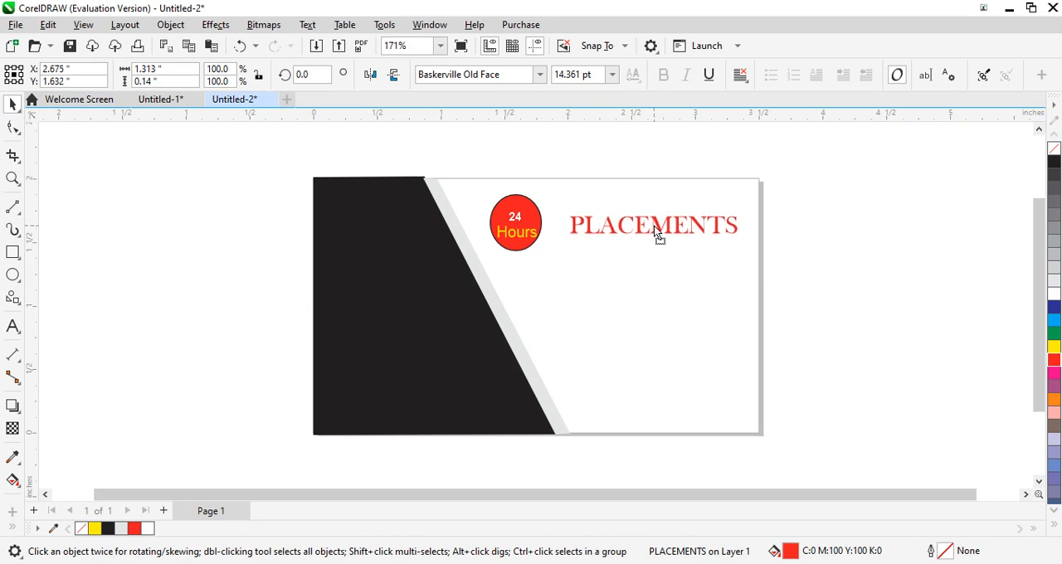
pyautogui.click(866, 401)
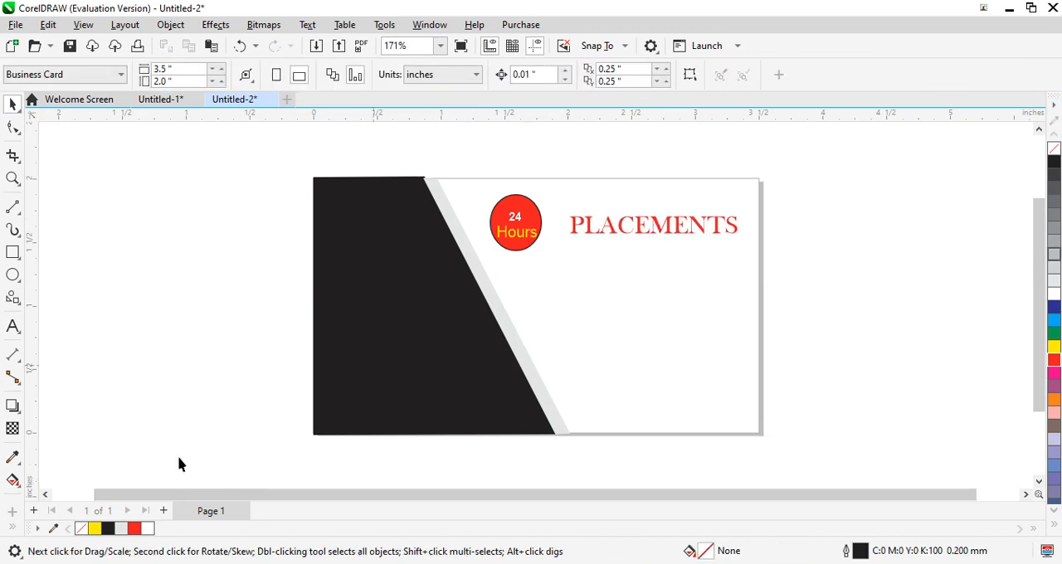
# - Import the image career-services and place it beside the card at about 1.09 by 0.73 inches
pyautogui.rightClick(108, 257)
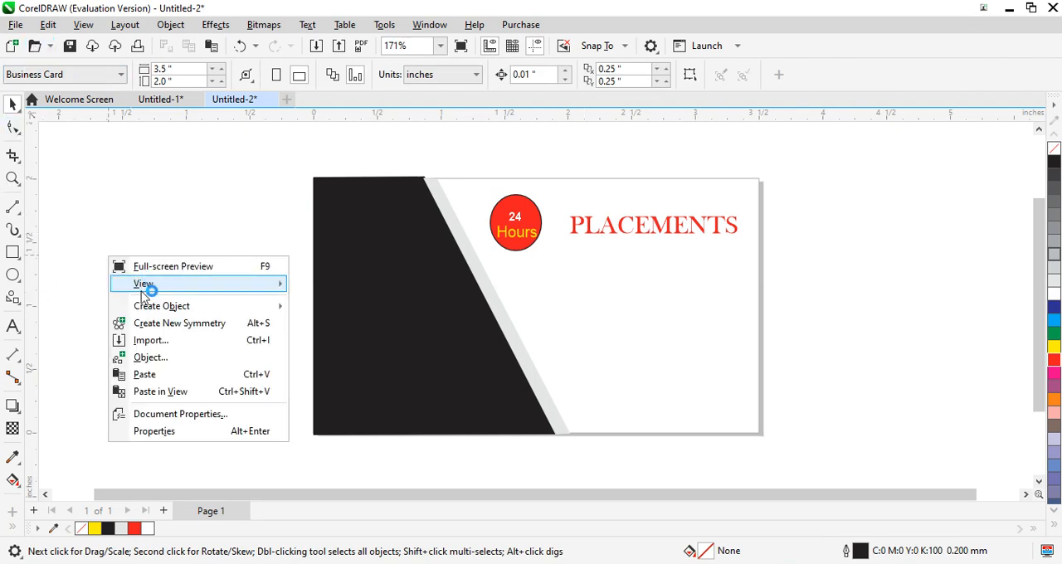
pyautogui.click(193, 348)
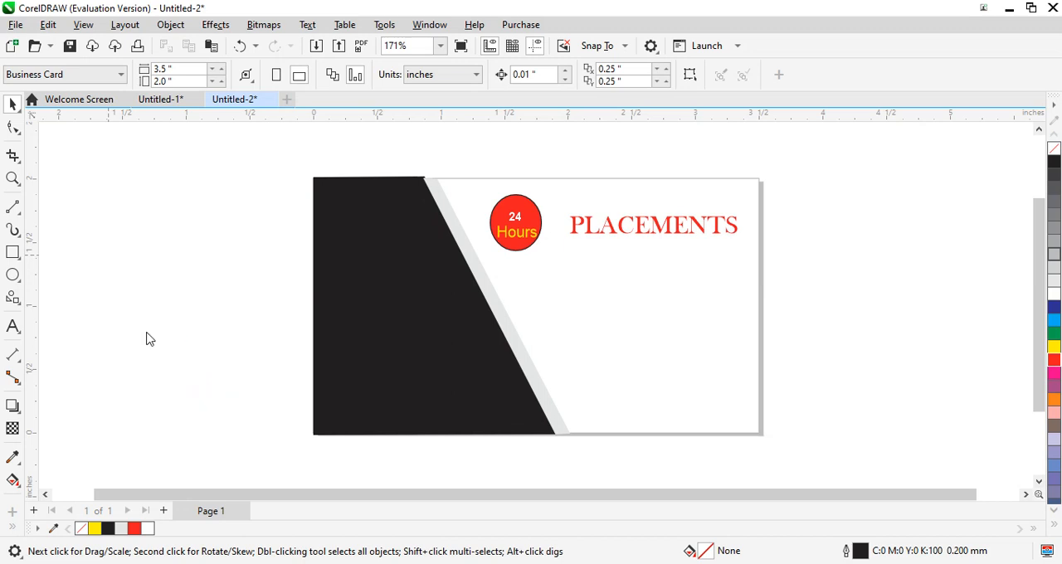
pyautogui.scroll(3, 312, 267)
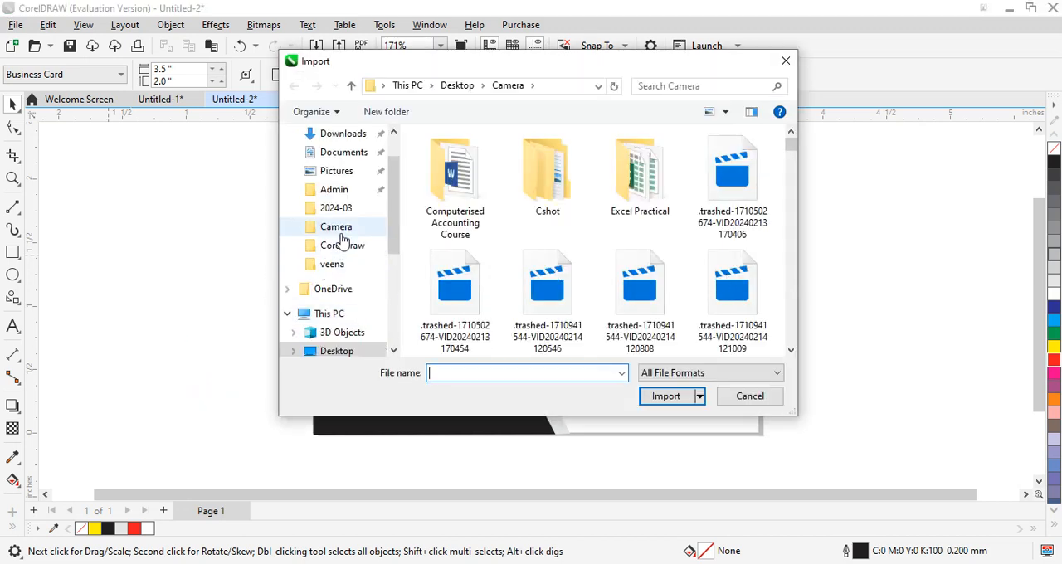
pyautogui.click(345, 266)
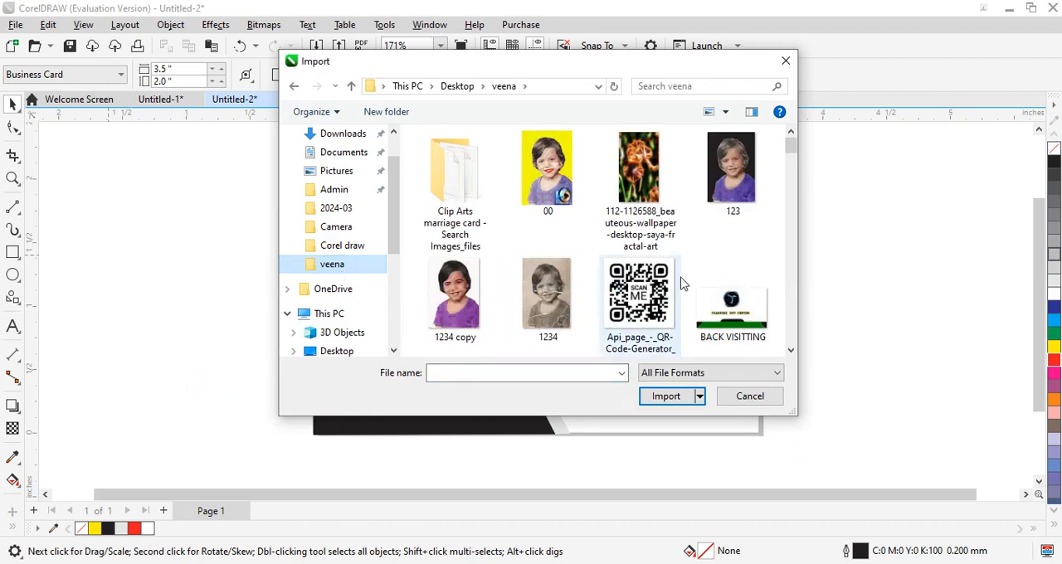
pyautogui.click(790, 350)
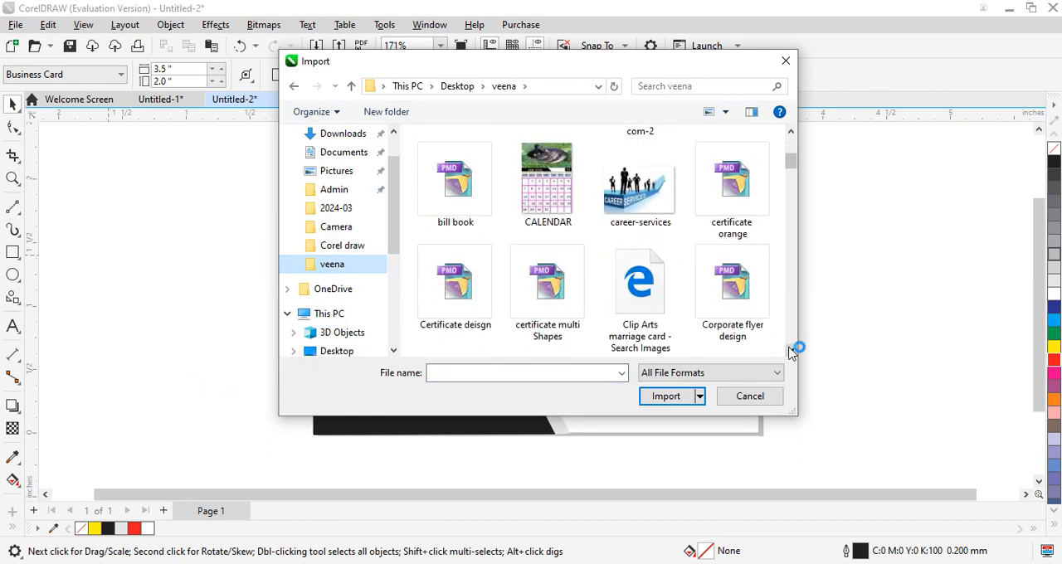
pyautogui.click(639, 189)
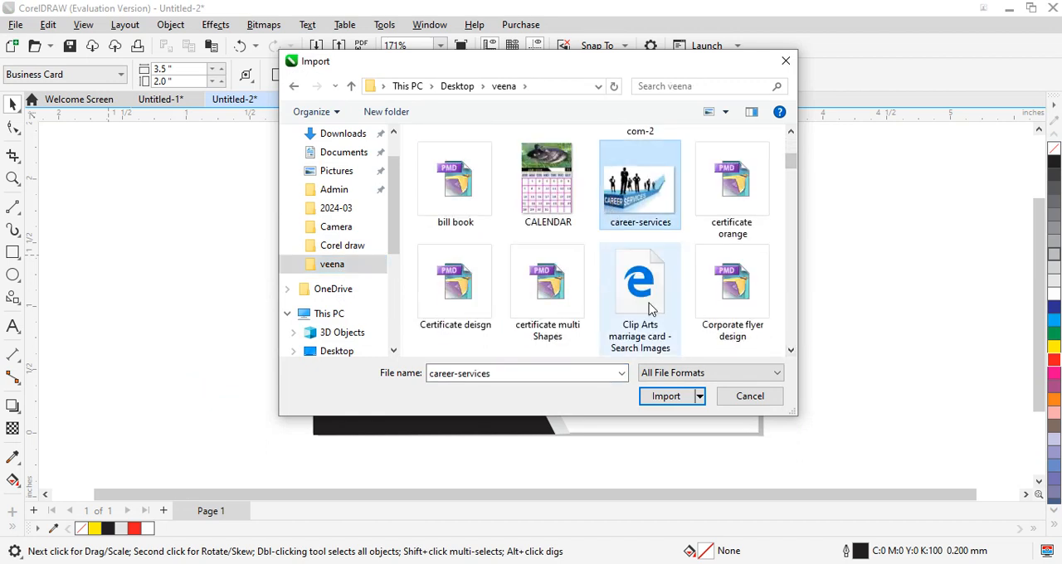
pyautogui.click(665, 397)
pyautogui.moveTo(95, 186); pyautogui.dragTo(238, 282)
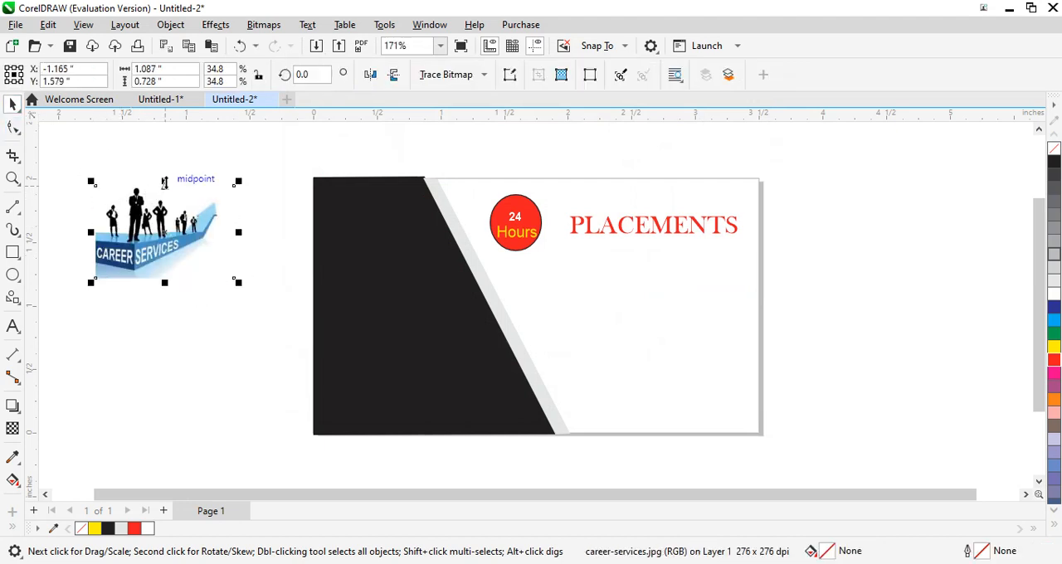
# - Move the career-services image into the card's white area below the "PLACEMENTS" title
pyautogui.moveTo(97, 185); pyautogui.dragTo(577, 286)
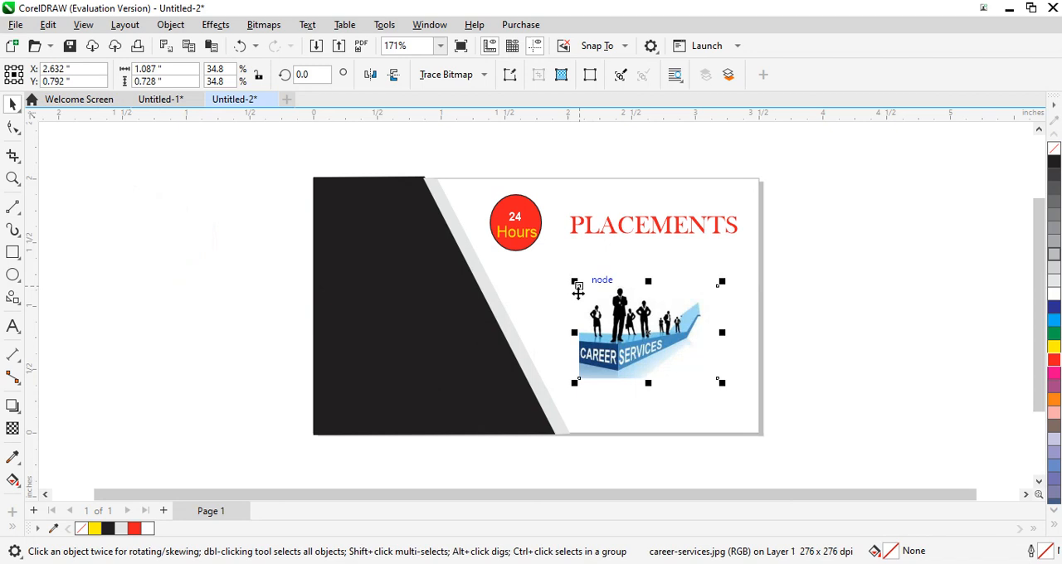
pyautogui.click(653, 330)
pyautogui.click(805, 352)
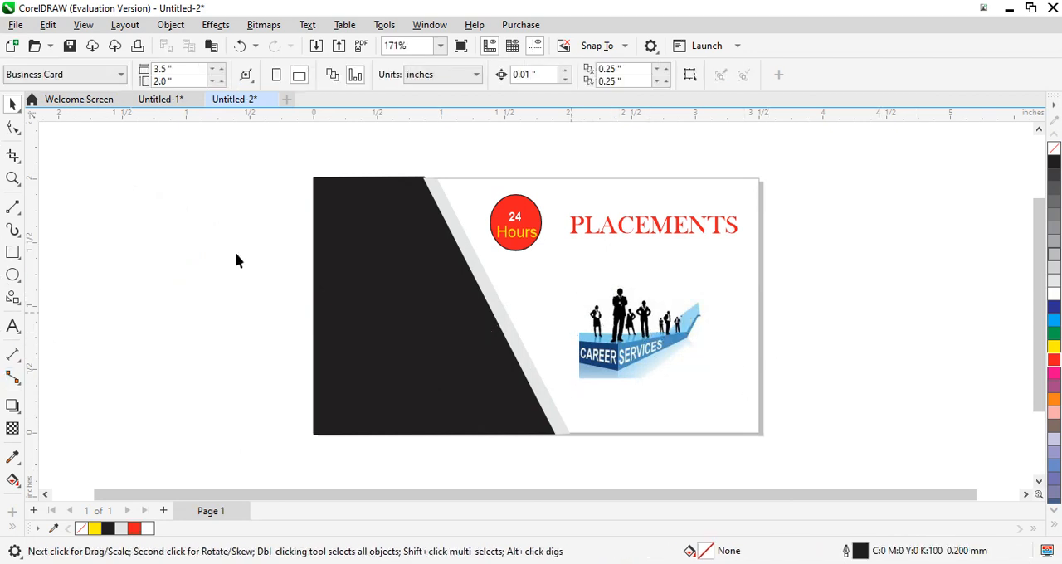
# - Add the artistic text "Contact Us:" in the empty area beside the card's black panel
pyautogui.click(13, 326)
pyautogui.click(108, 296)
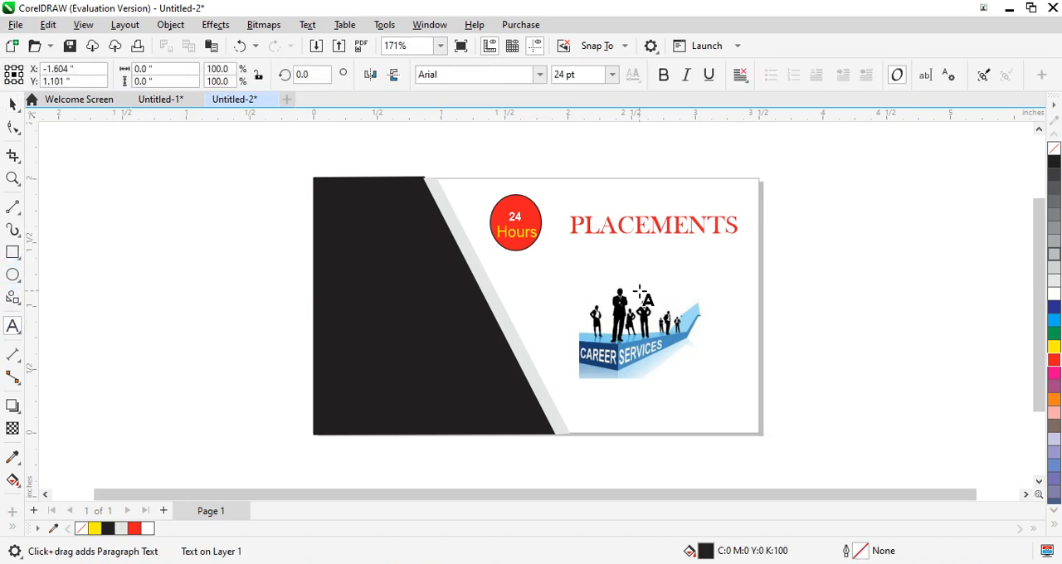
pyautogui.write('Conta')
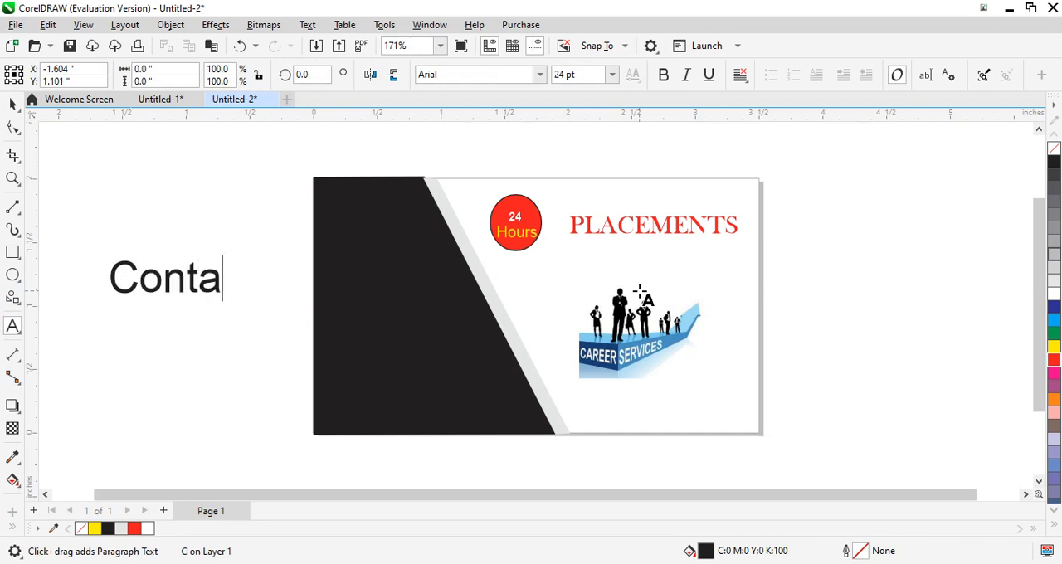
pyautogui.write('ct')
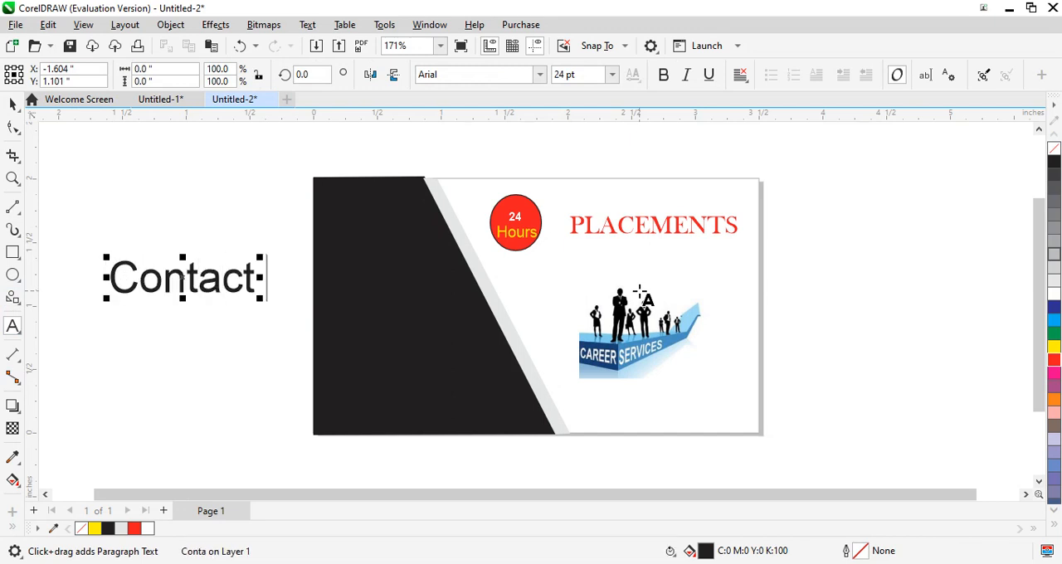
pyautogui.write(' U')
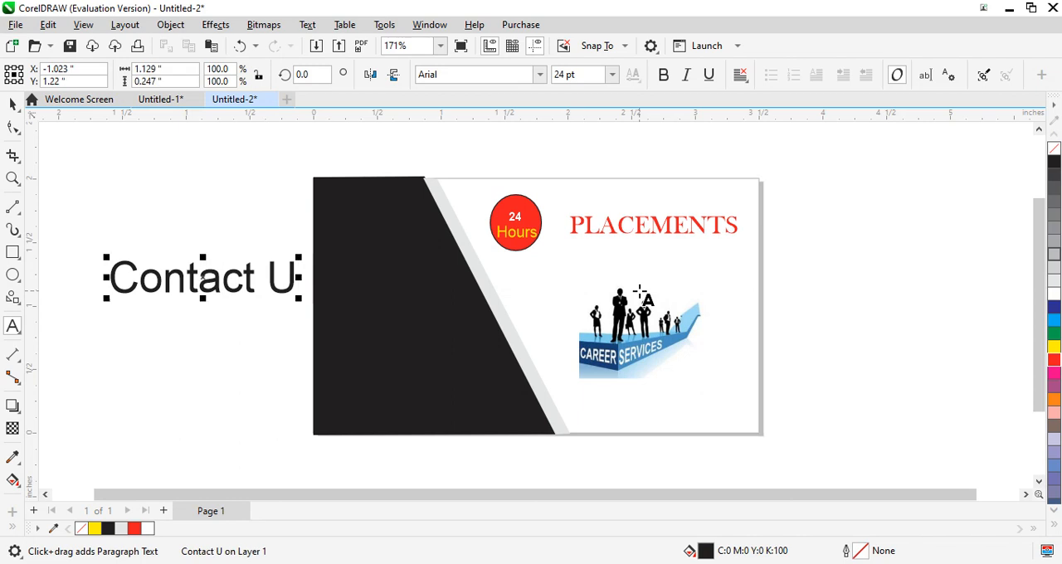
pyautogui.write('s:')
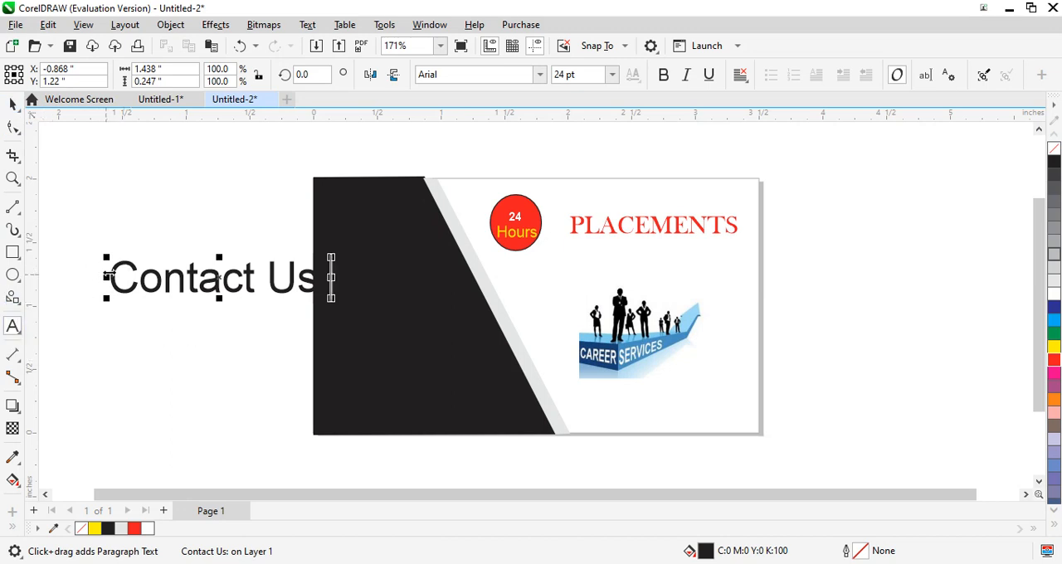
pyautogui.write(':')
# - Set the "Contact Us:" text to 16 pt and fill it with yellow
pyautogui.hotkey('ctrl', 'a')
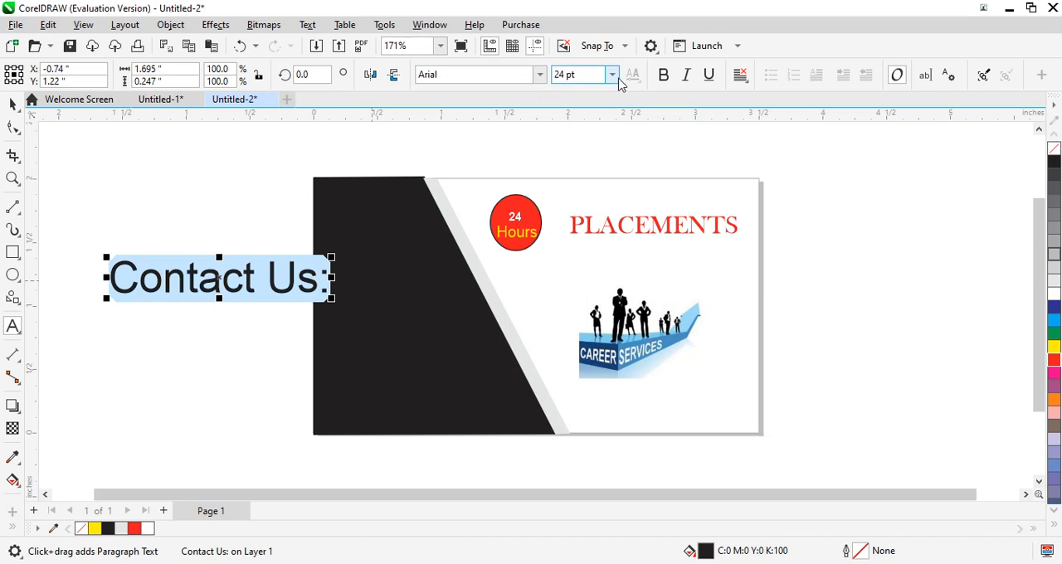
pyautogui.click(613, 76)
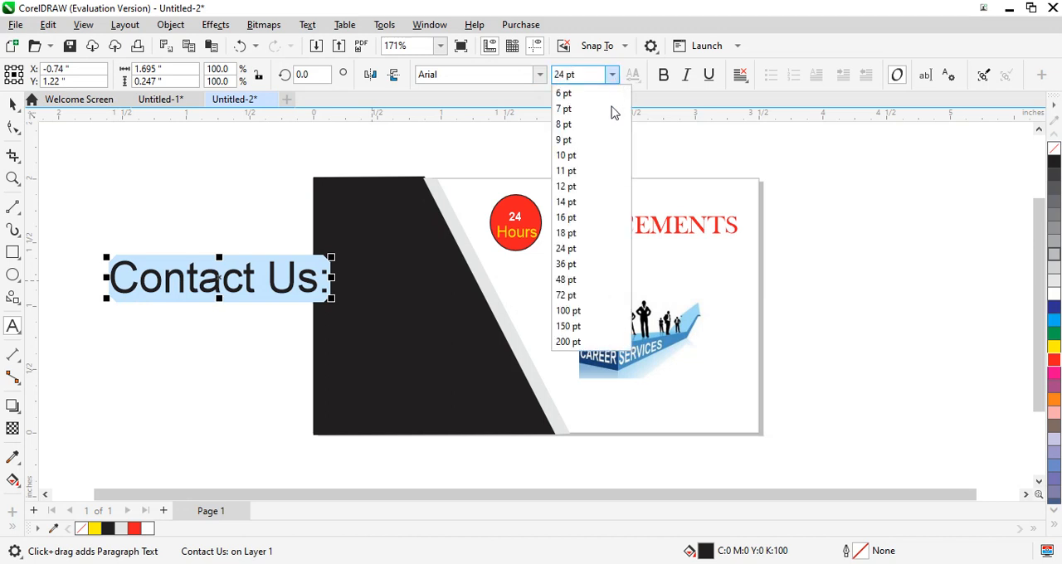
pyautogui.click(576, 216)
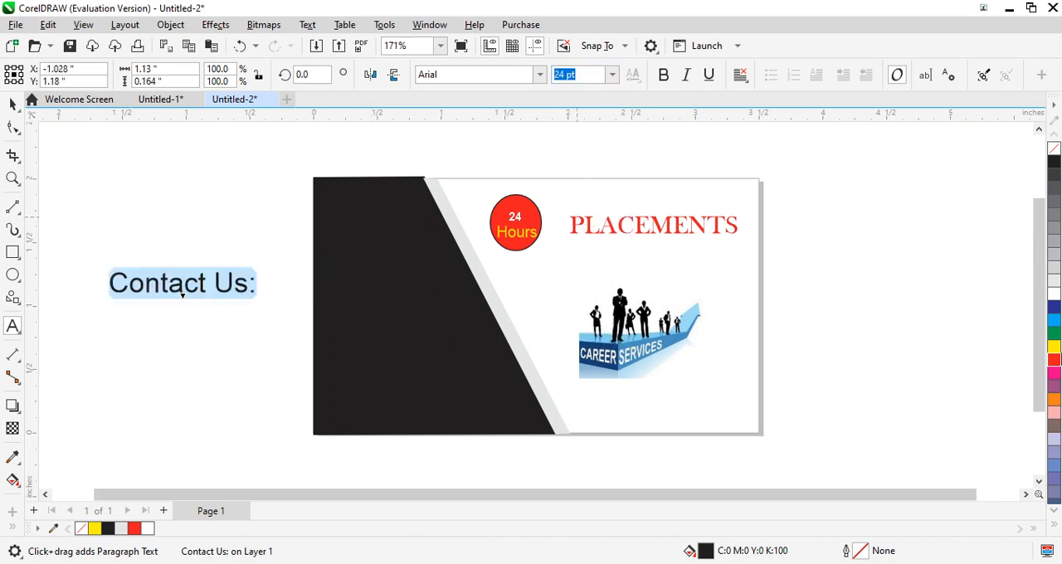
pyautogui.click(1053, 349)
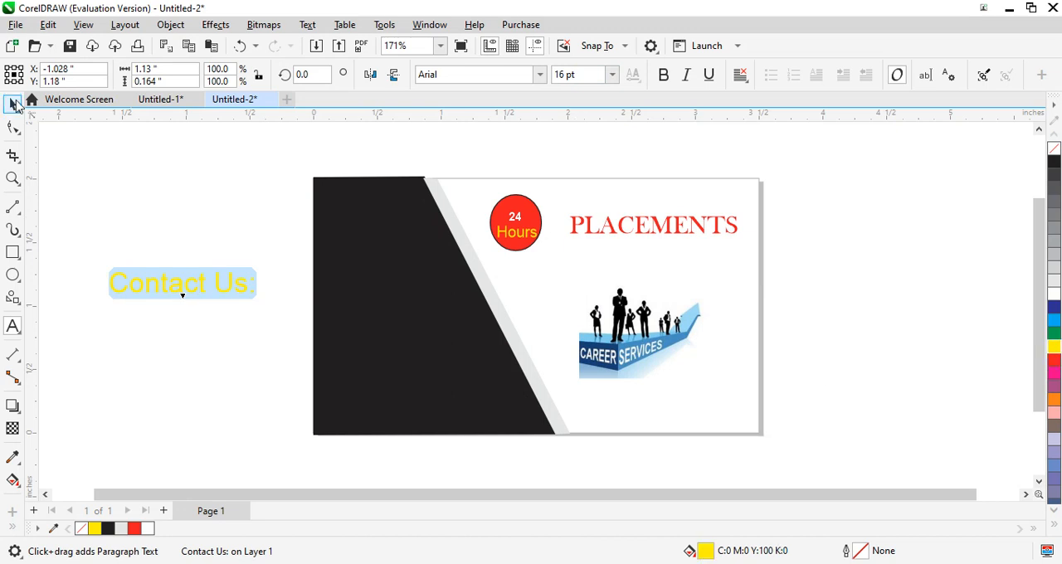
# - Move the "Contact Us:" text onto the upper half of the black panel
pyautogui.click(13, 105)
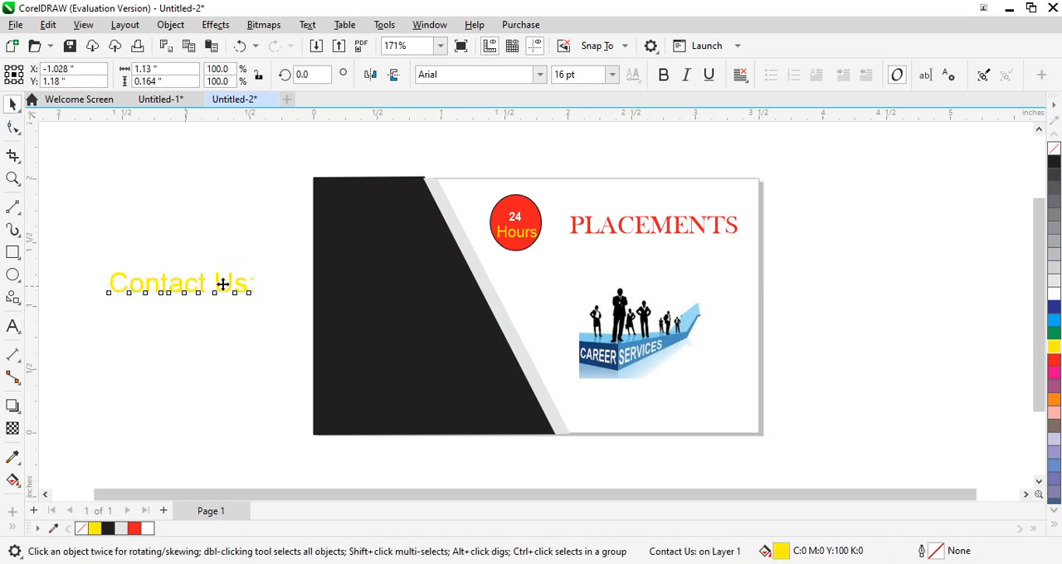
pyautogui.moveTo(230, 284); pyautogui.dragTo(392, 272)
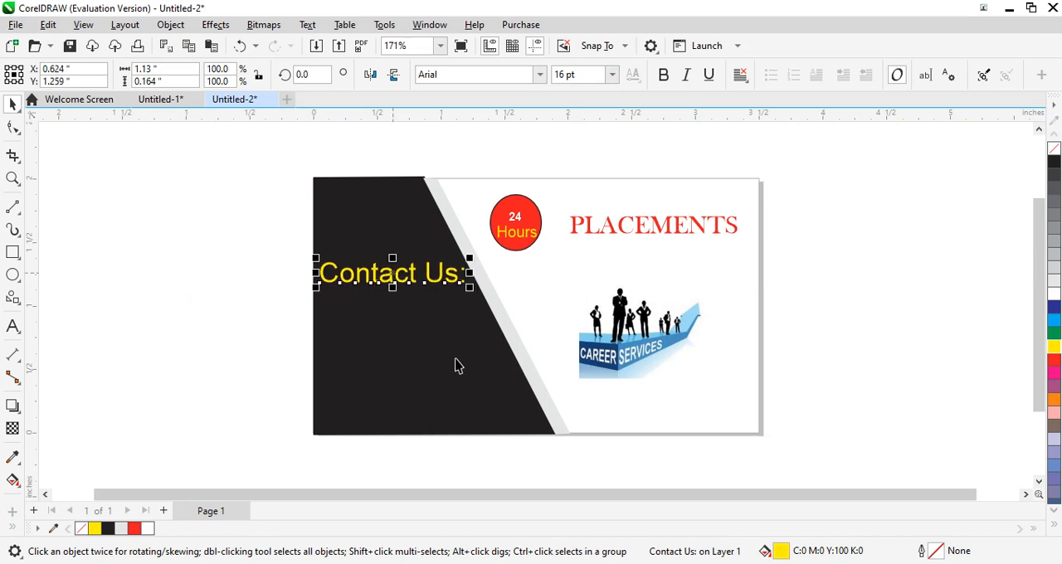
pyautogui.click(882, 234)
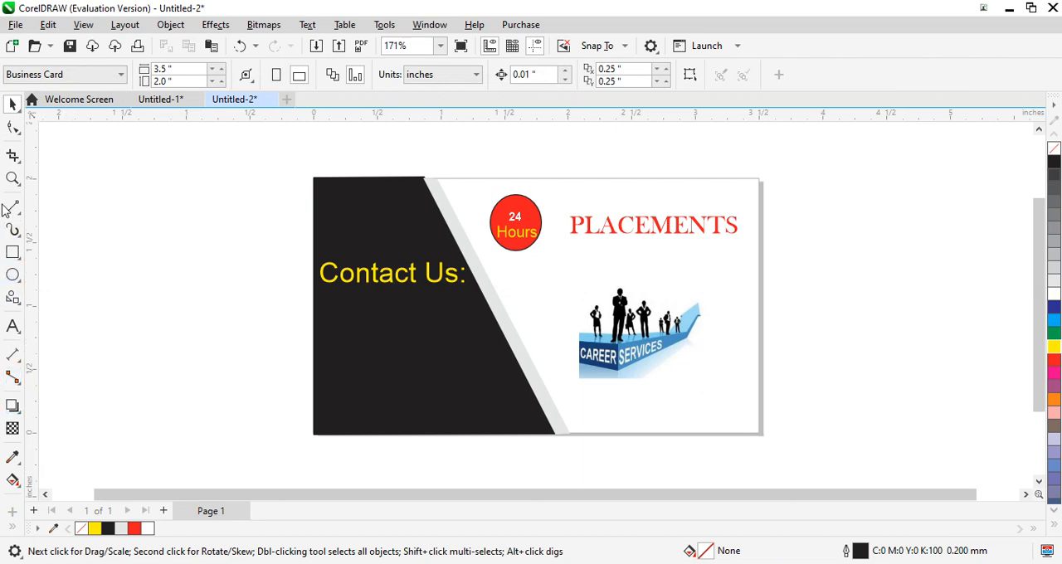
# - Set the document's default size for paragraph text to 12 pt
pyautogui.click(14, 330)
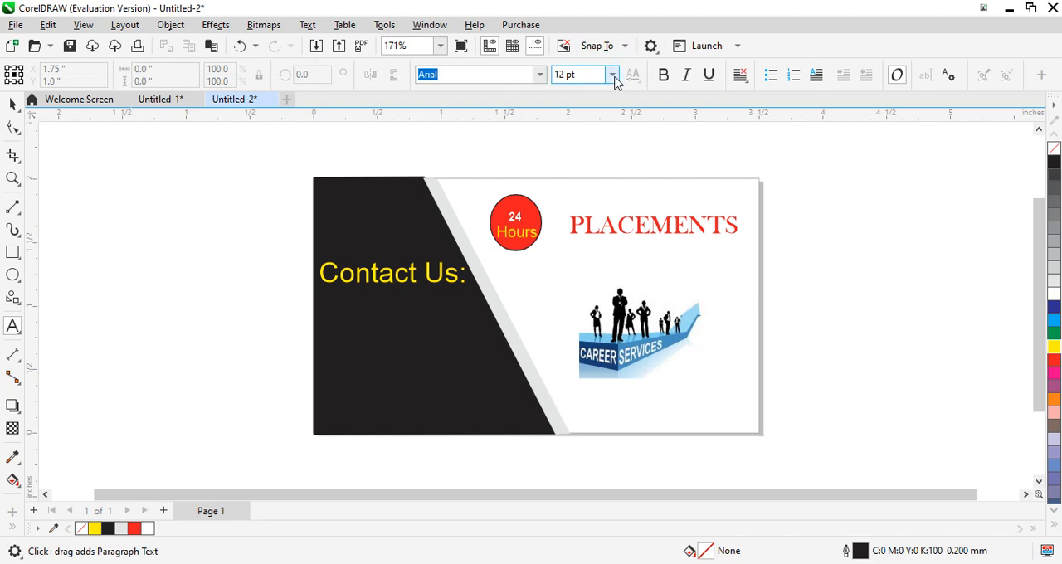
pyautogui.click(613, 76)
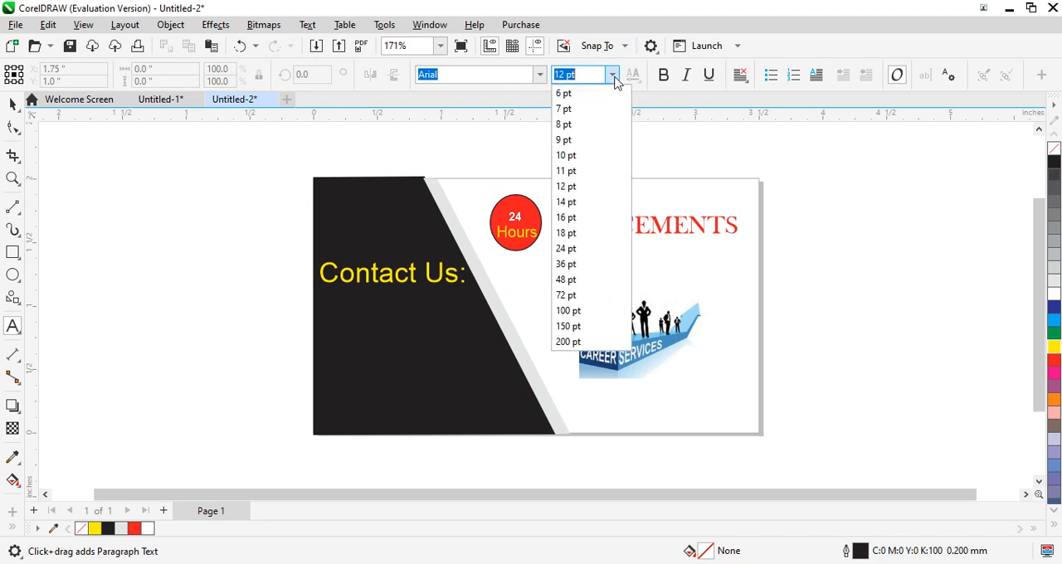
pyautogui.click(602, 190)
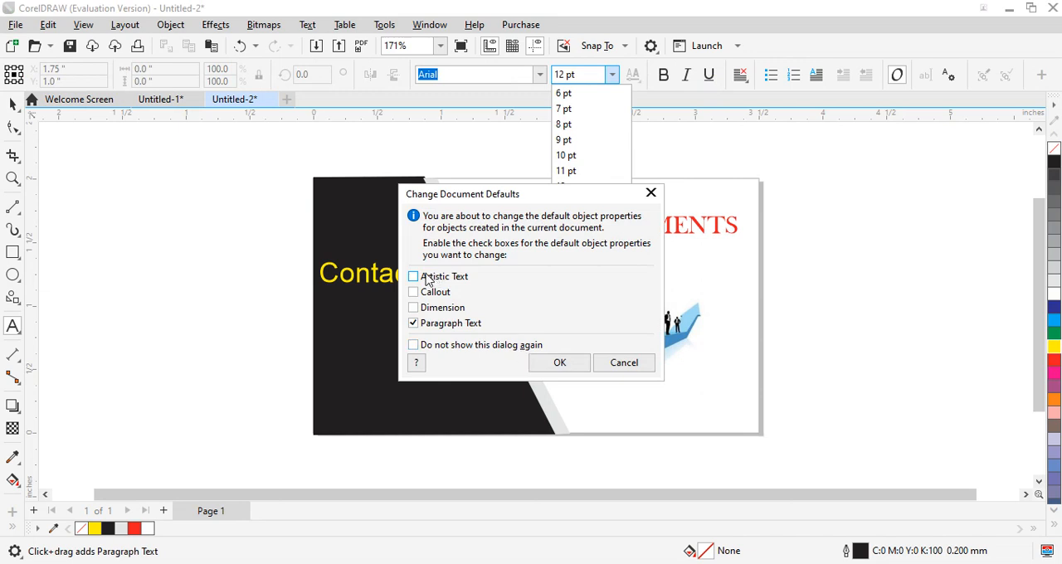
pyautogui.click(559, 363)
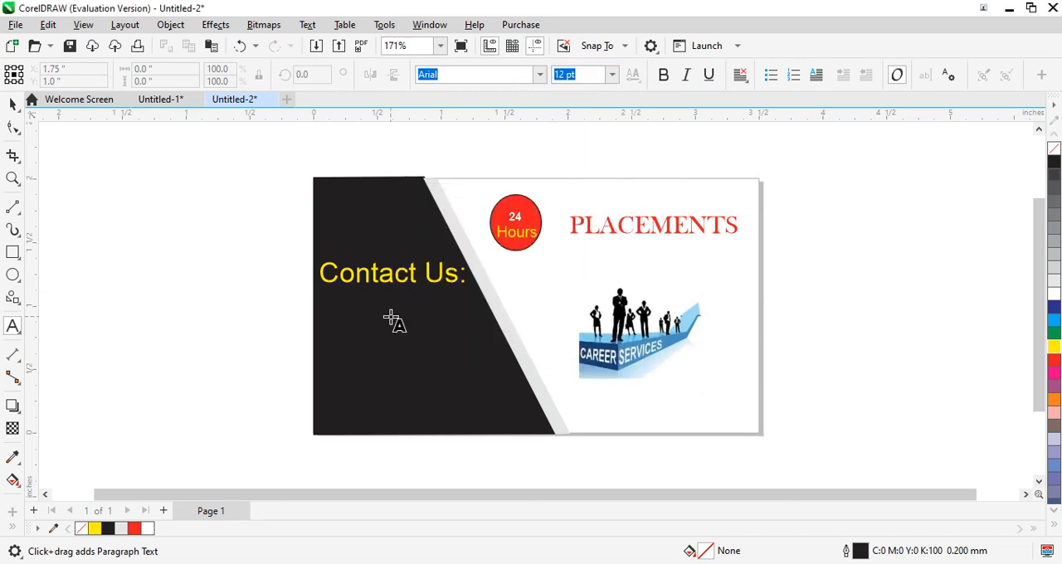
# - Add a white 12 pt text line with "Ph:" and the contact phone number on the black panel below "Contact Us:"
pyautogui.click(348, 323)
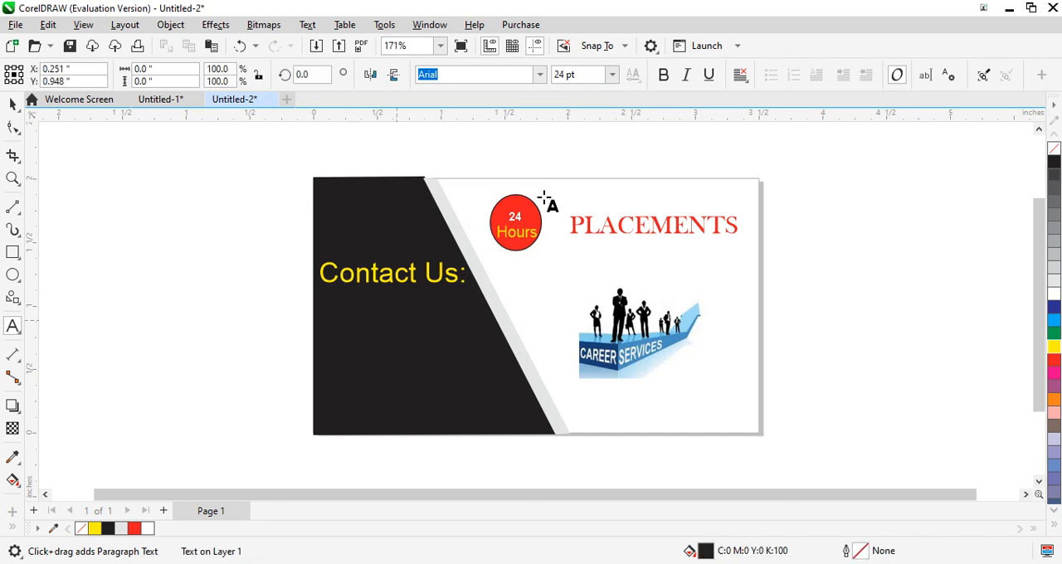
pyautogui.click(614, 73)
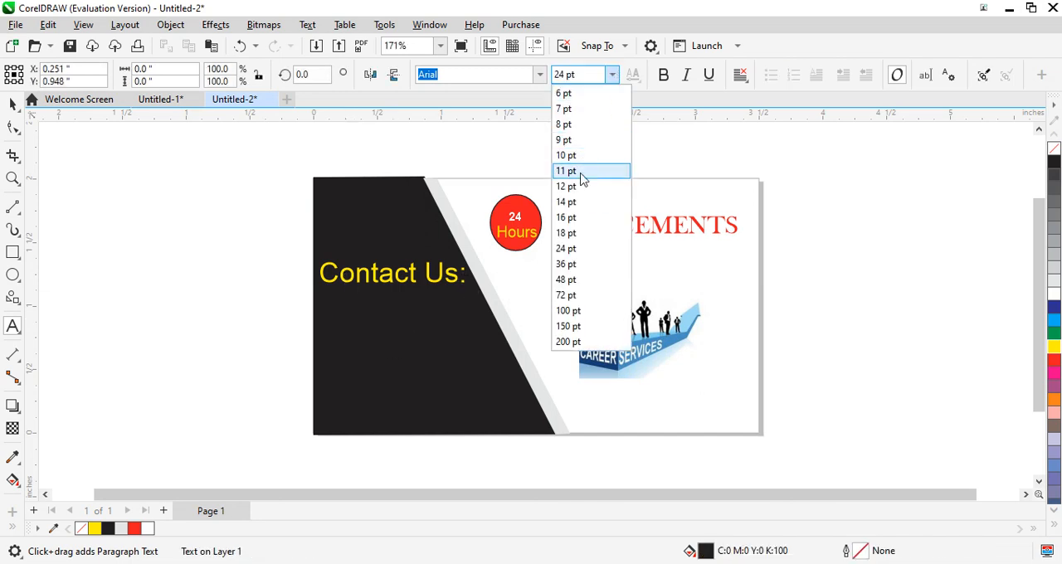
pyautogui.click(577, 186)
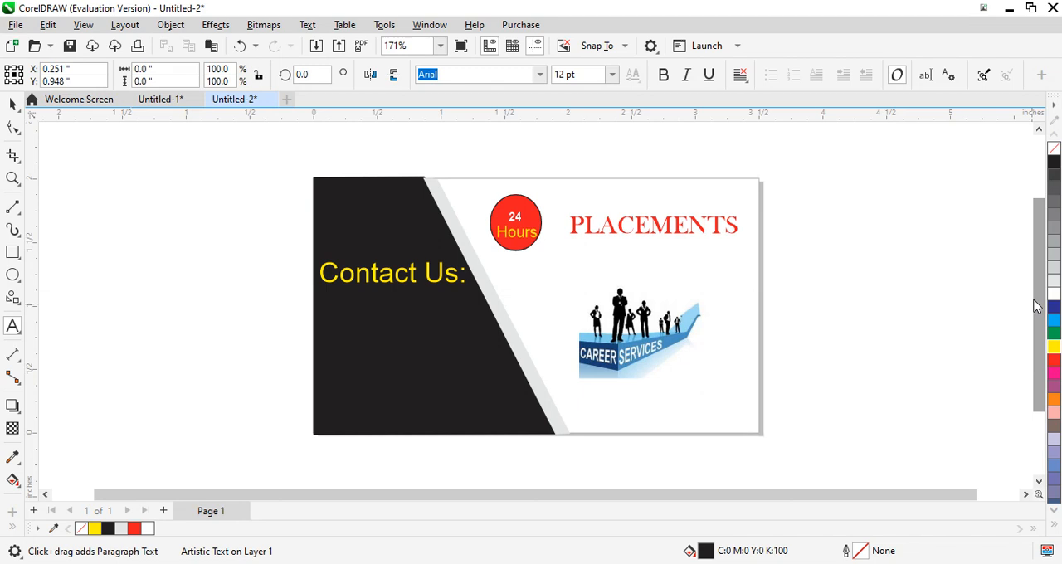
pyautogui.click(1053, 295)
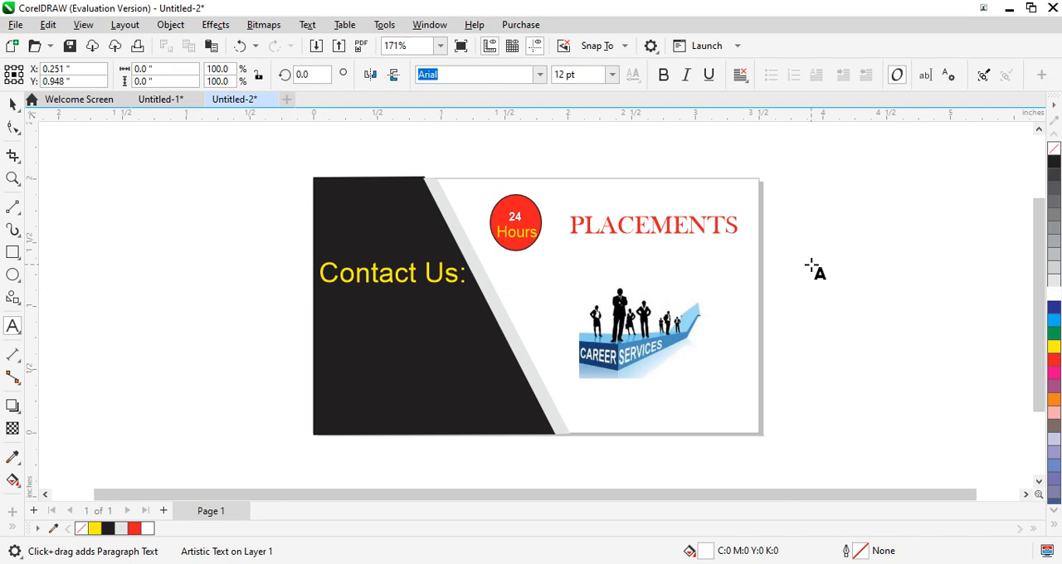
pyautogui.press('Escape')
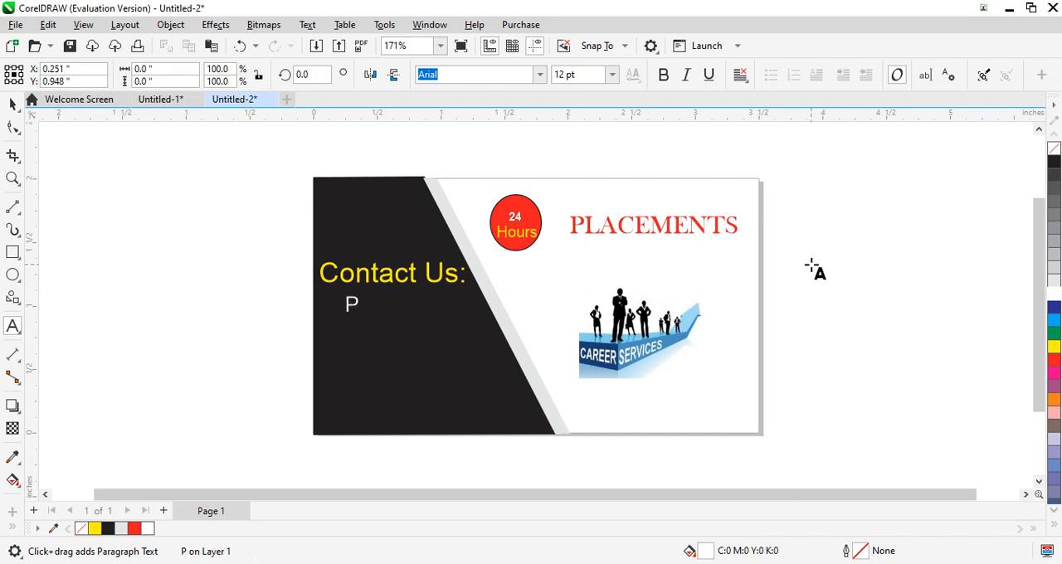
pyautogui.write('h')
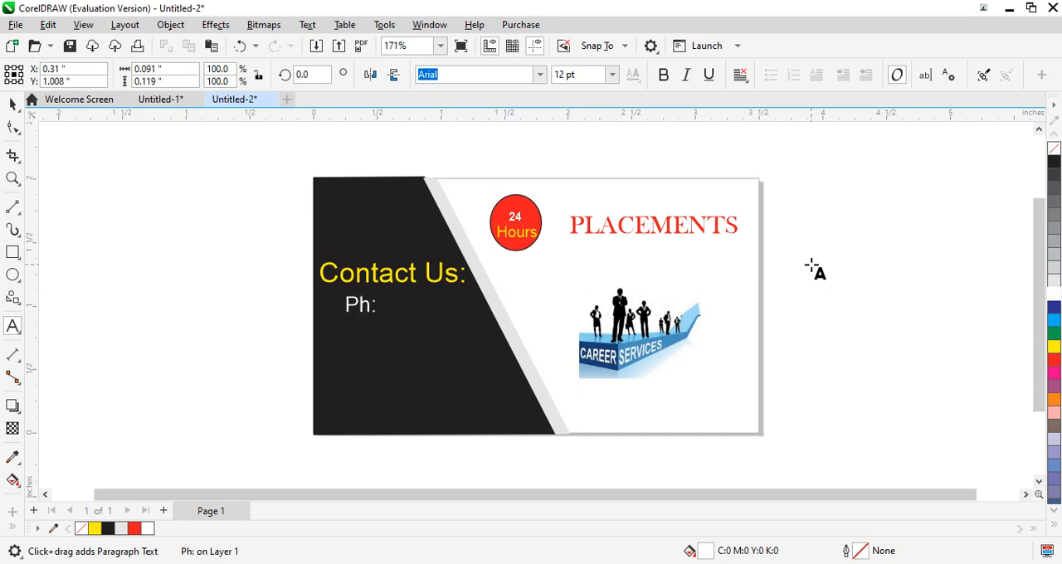
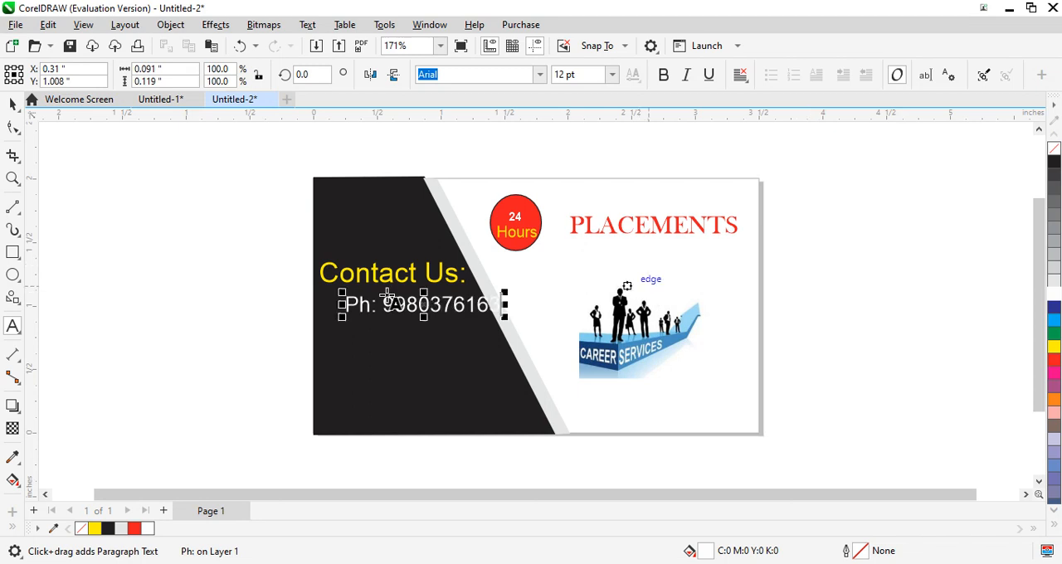
# - Move the phone number line fully onto the black panel beneath "Contact Us:" and activate the Text tool
pyautogui.click(10, 106)
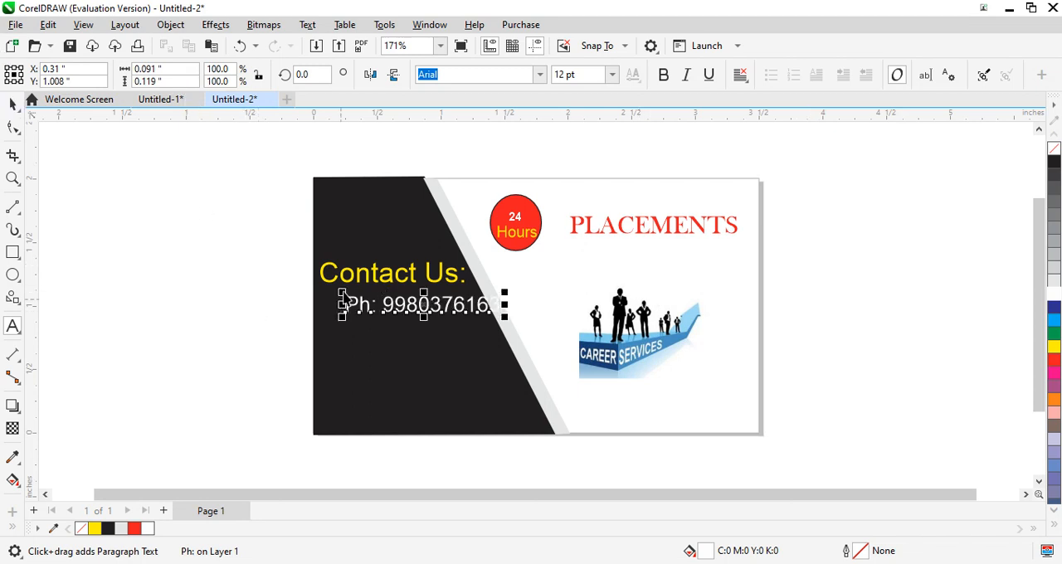
pyautogui.moveTo(422, 313)
pyautogui.mouseDown()
pyautogui.moveTo(393, 326)
pyautogui.moveTo(404, 308)
pyautogui.mouseUp()
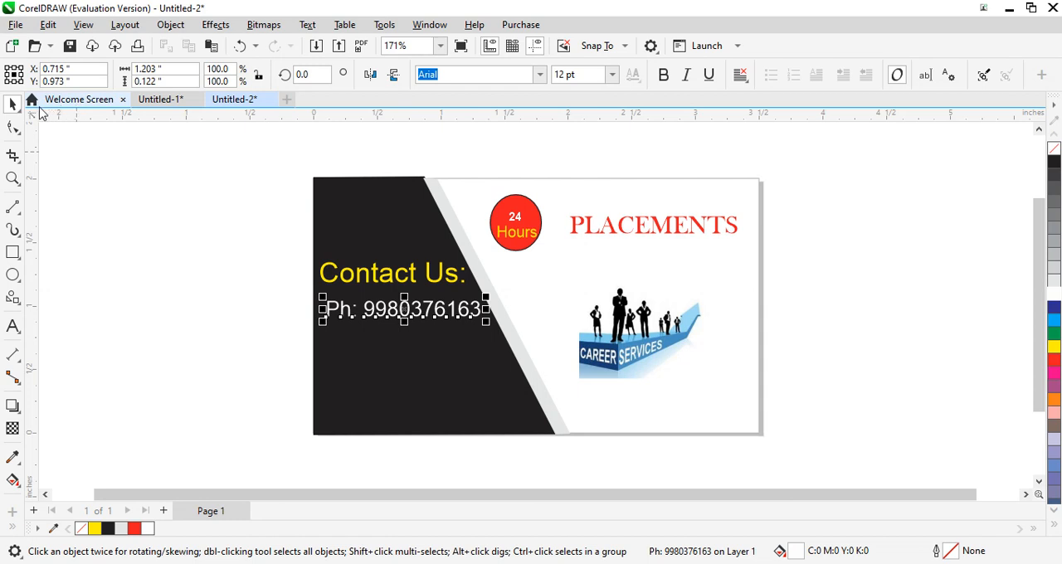
pyautogui.click(14, 328)
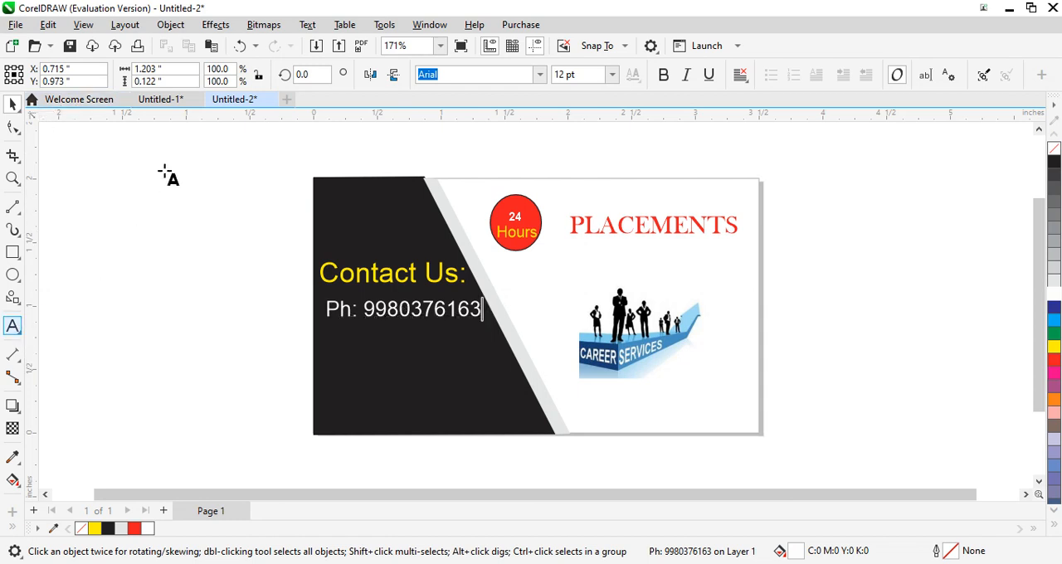
# - Start a 10 pt Arial text line outside the card, above its upper-left corner, with the label "E-mail:"
pyautogui.click(162, 170)
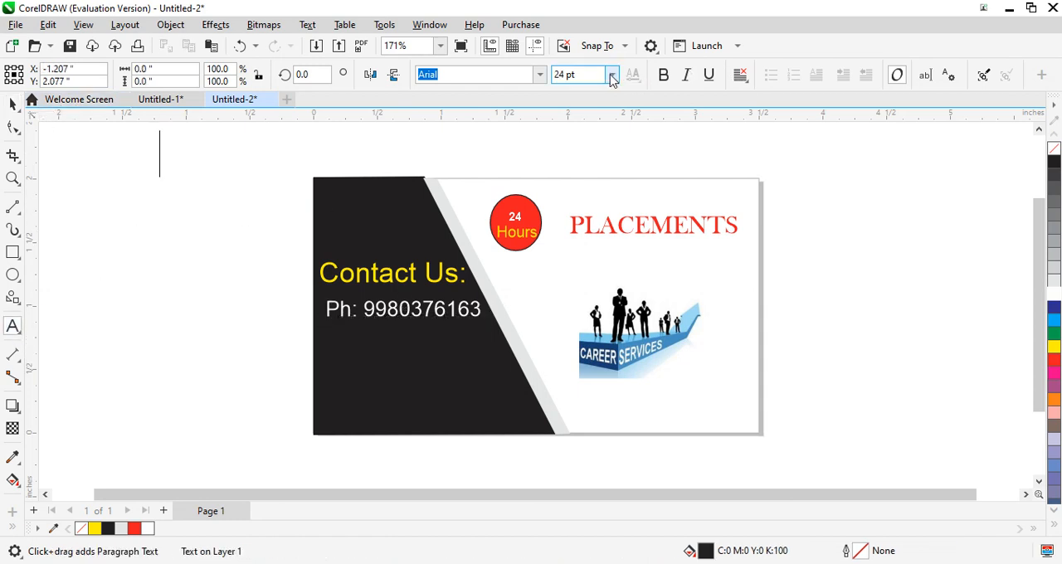
pyautogui.click(611, 75)
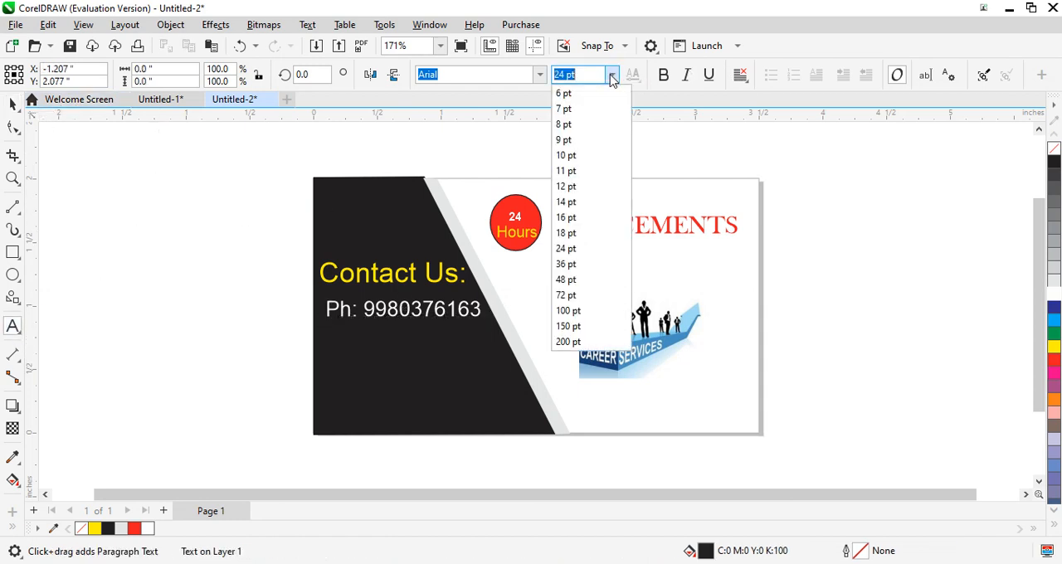
pyautogui.click(580, 157)
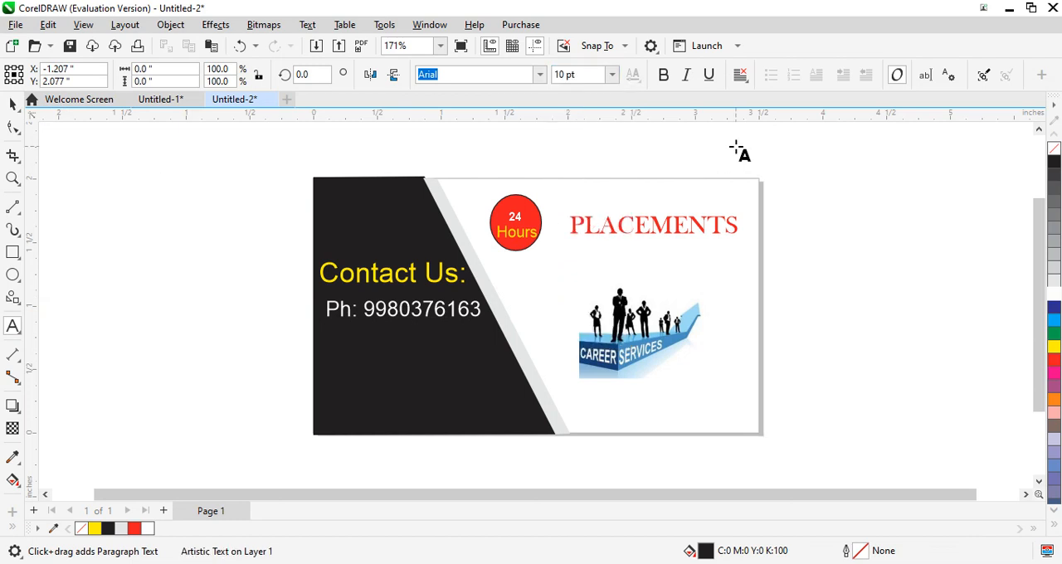
pyautogui.write('M')
pyautogui.press('Escape')
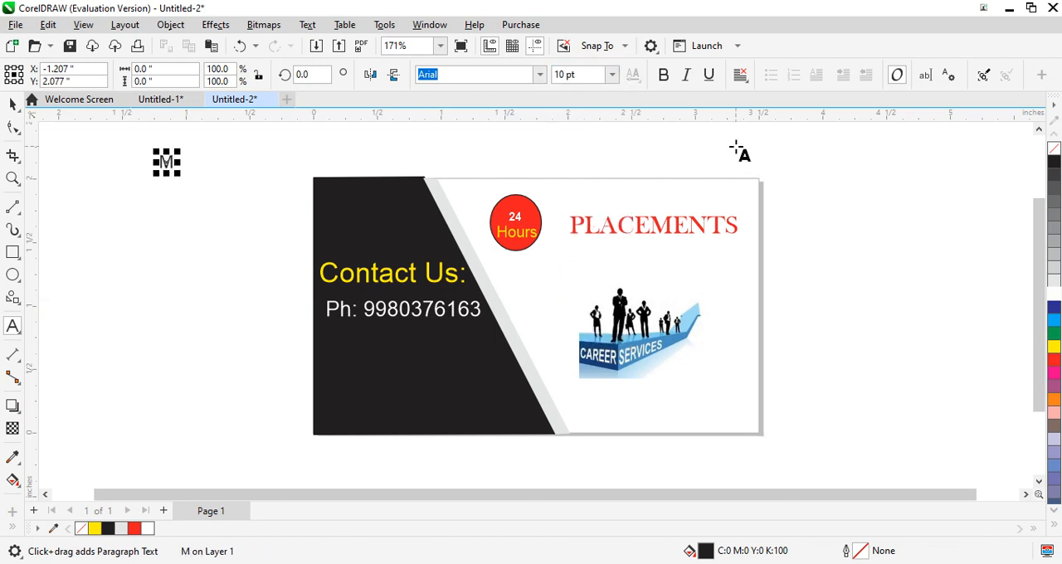
pyautogui.press('BackSpace')
pyautogui.write('E-')
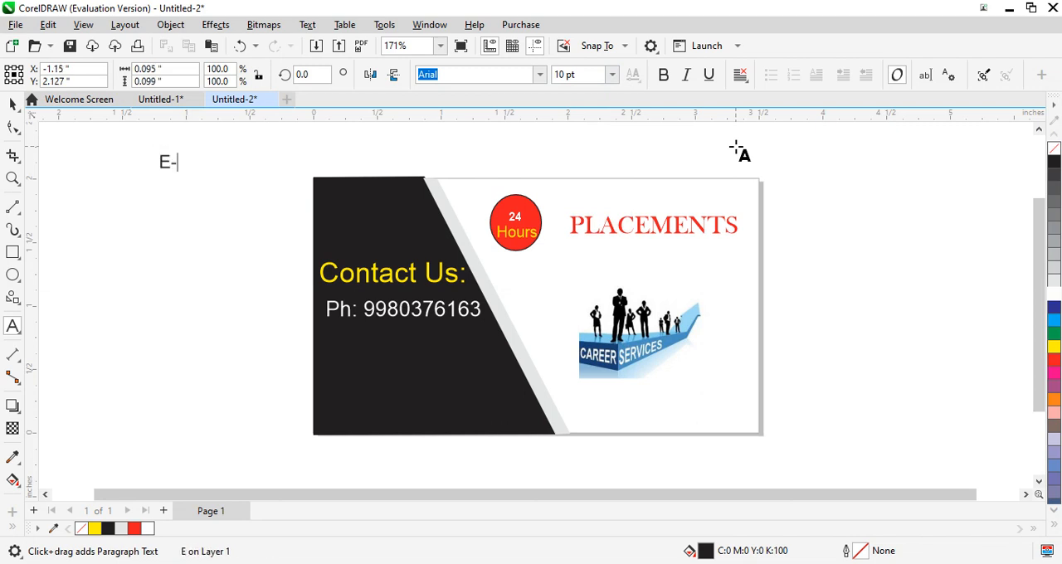
pyautogui.write('mail')
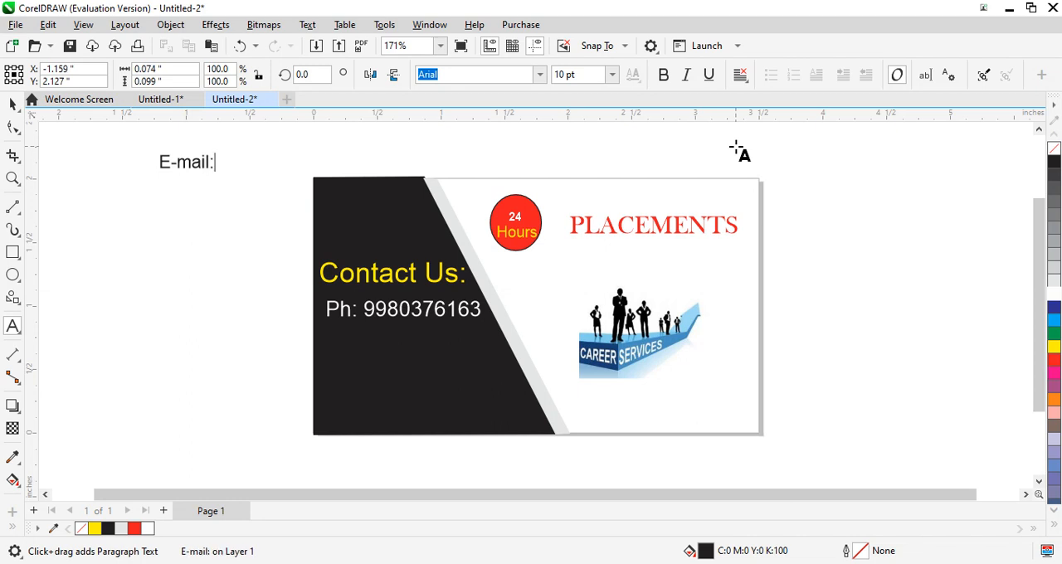
pyautogui.write(': Vee')
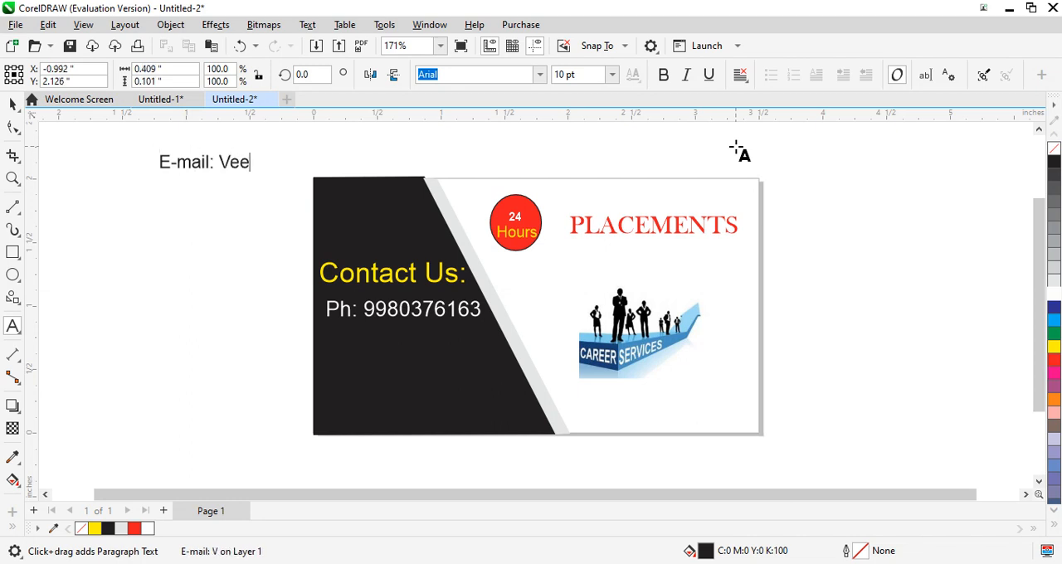
# - Complete the "E-mail:" text line with the contact's e-mail address in lowercase
pyautogui.press('BackSpace')
pyautogui.press('BackSpace')
pyautogui.press('BackSpace')
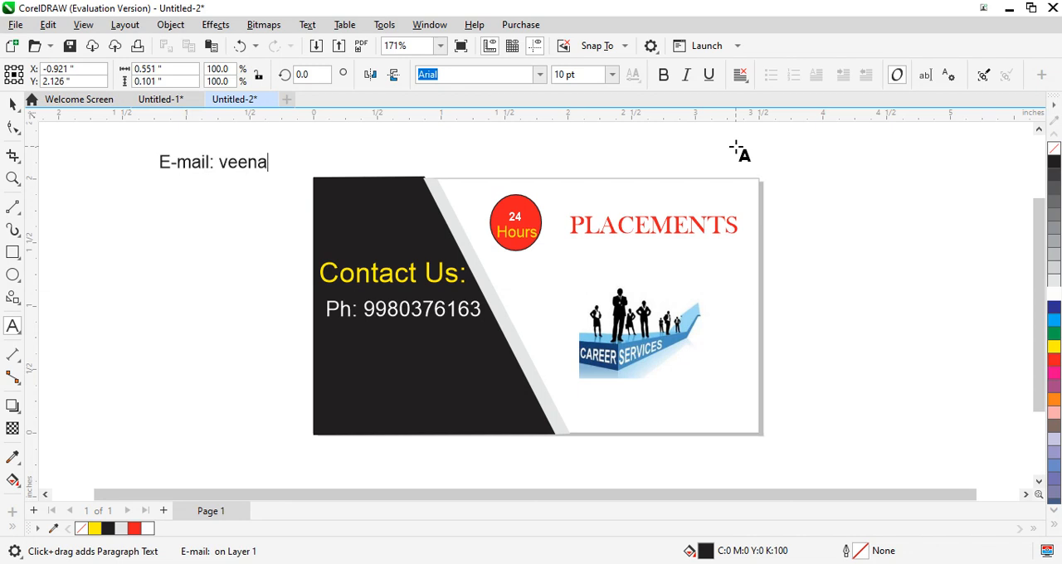
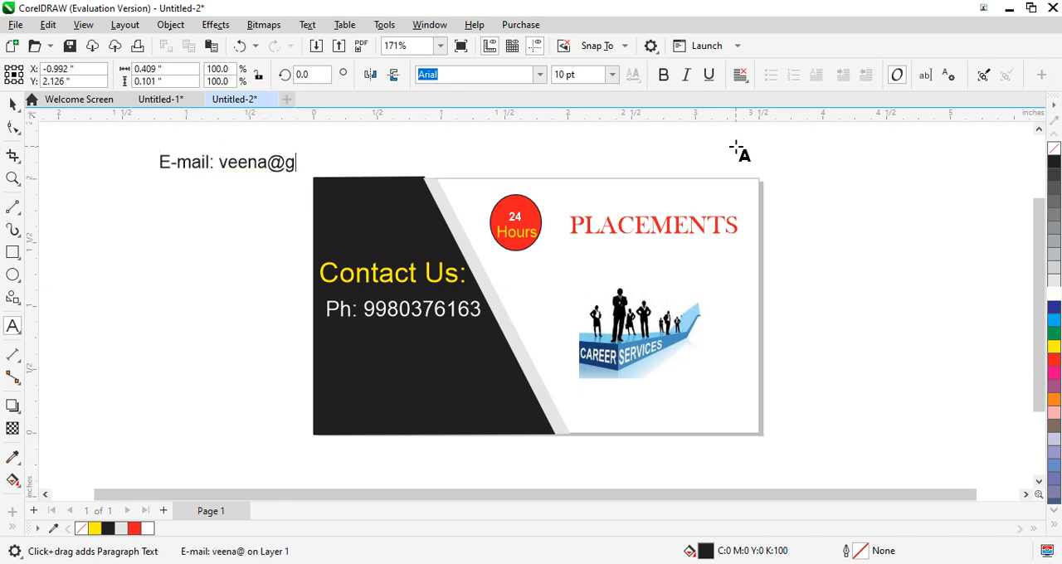
pyautogui.press('Escape')
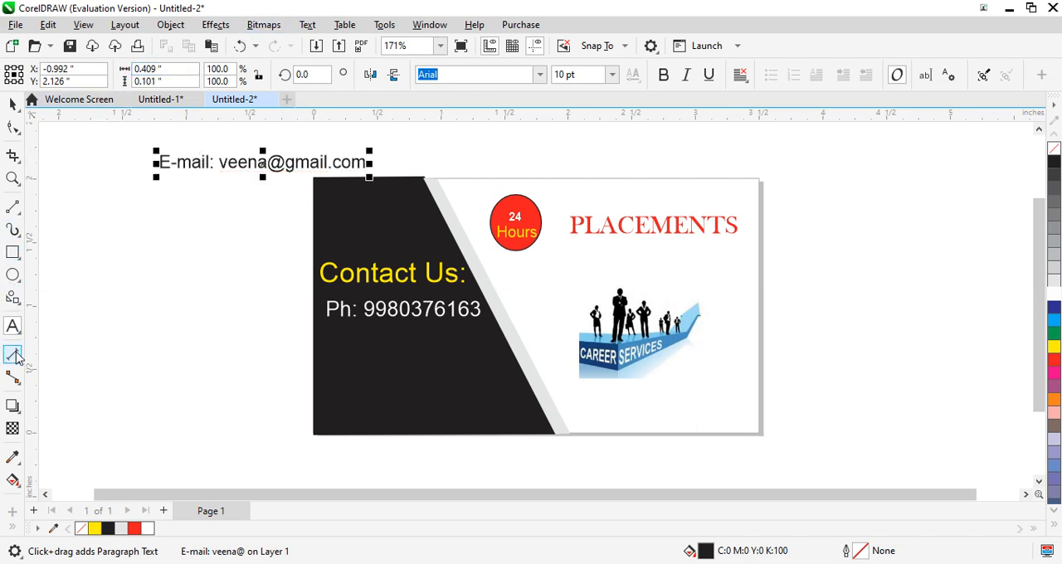
# - Move the e-mail line beneath the career-services image and color its text white
pyautogui.click(13, 103)
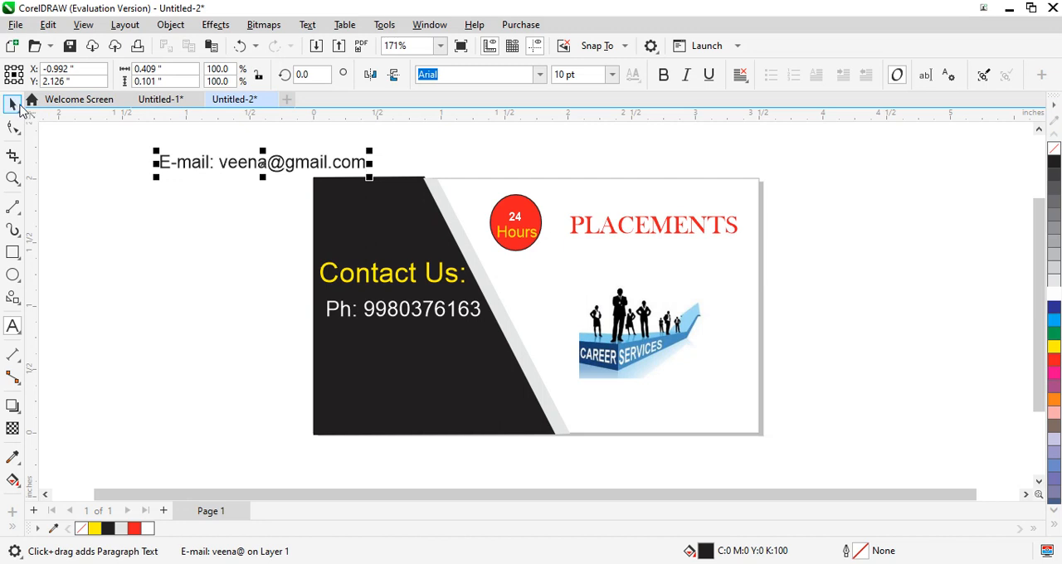
pyautogui.moveTo(218, 183); pyautogui.dragTo(612, 418)
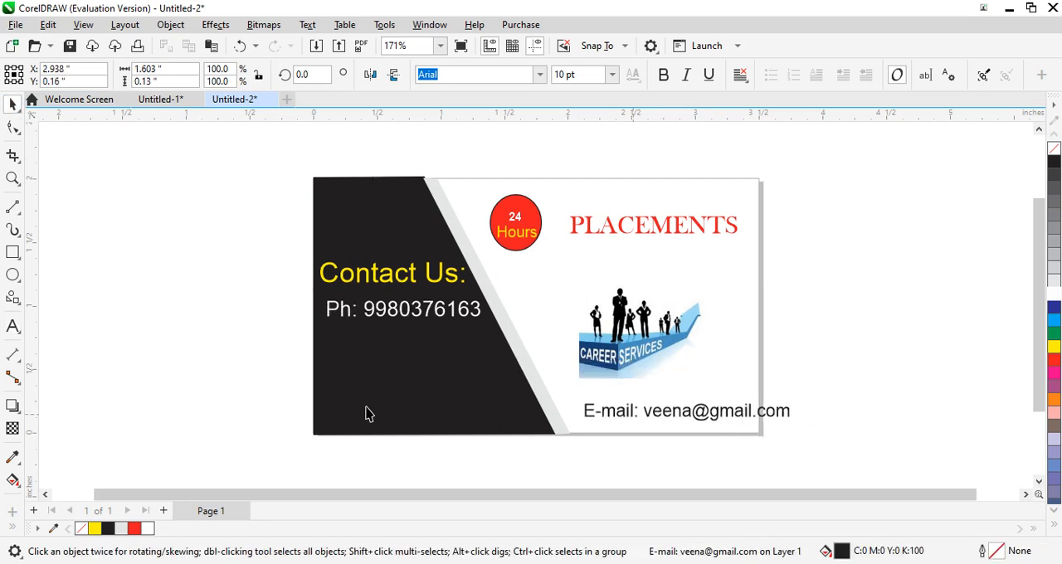
pyautogui.click(14, 326)
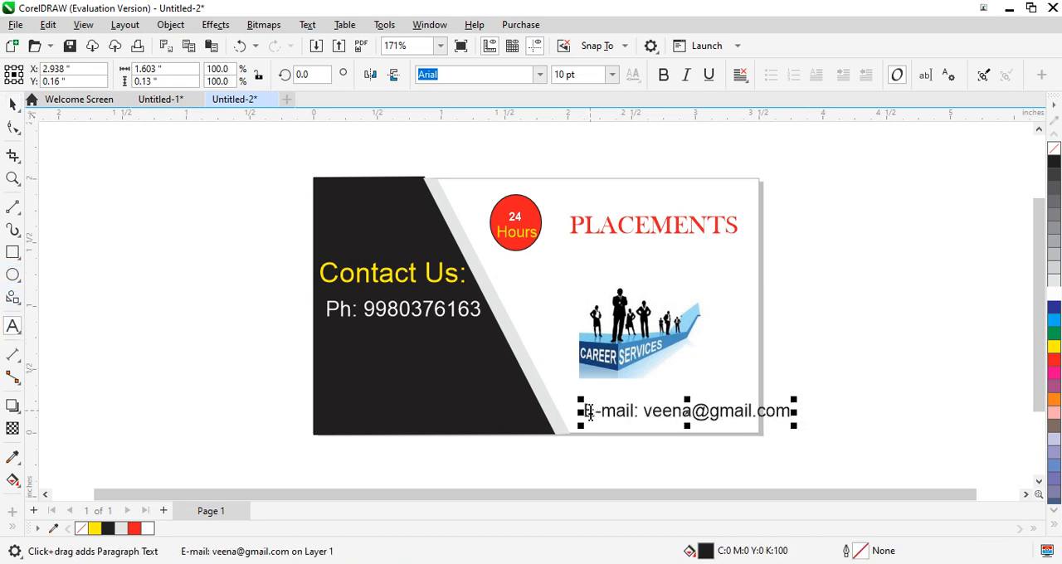
pyautogui.moveTo(583, 410); pyautogui.dragTo(818, 410)
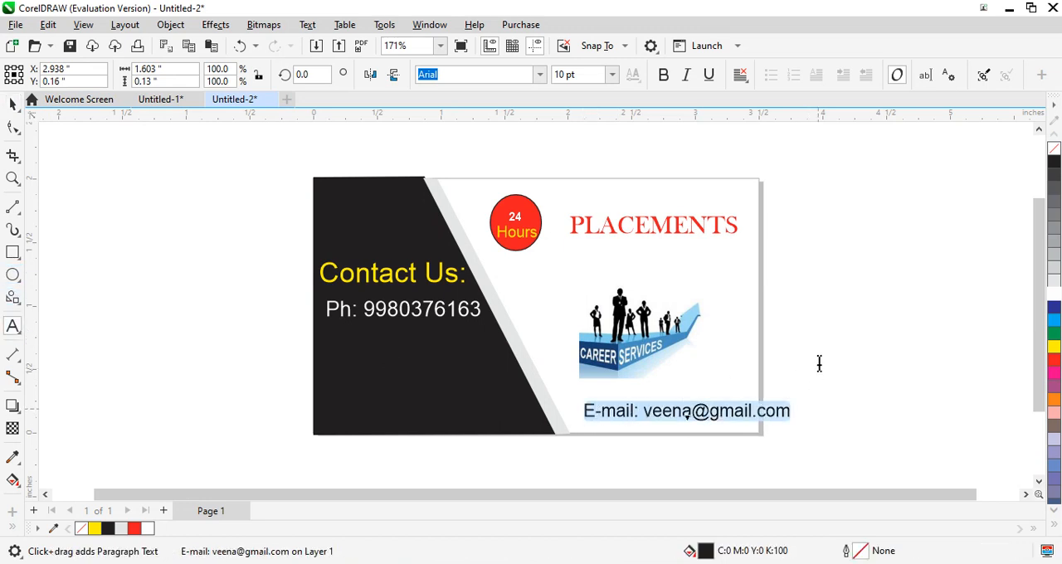
pyautogui.click(1055, 296)
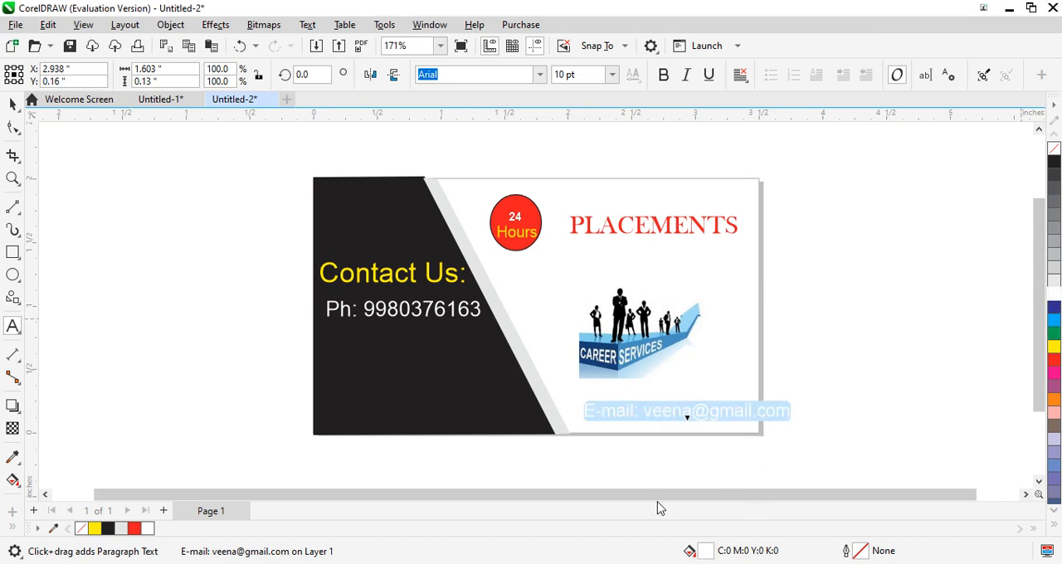
# - Move the e-mail line onto the black panel beneath the phone number and reduce its font size to 9 pt
pyautogui.click(13, 104)
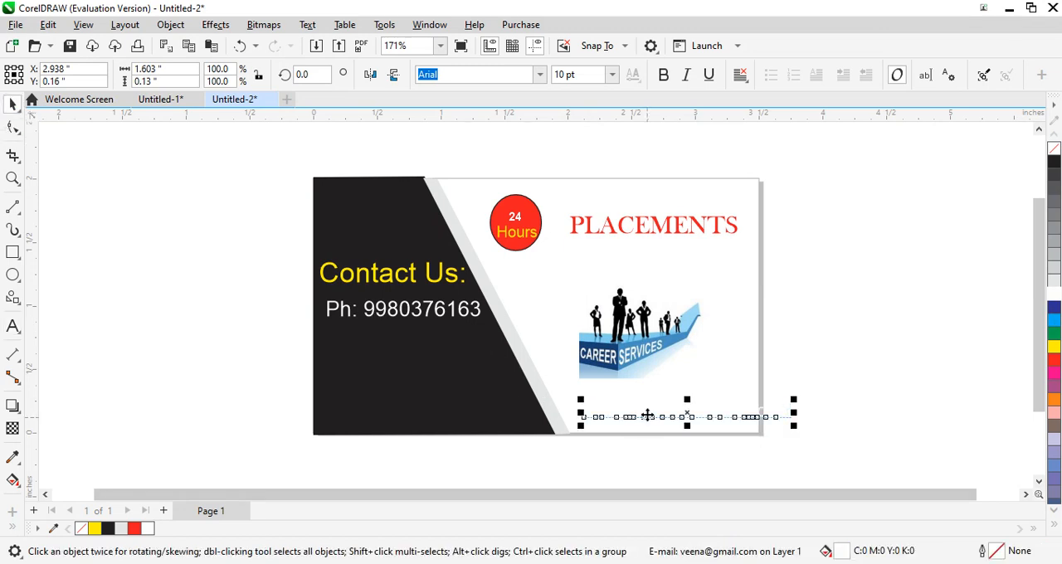
pyautogui.moveTo(647, 421); pyautogui.dragTo(384, 352)
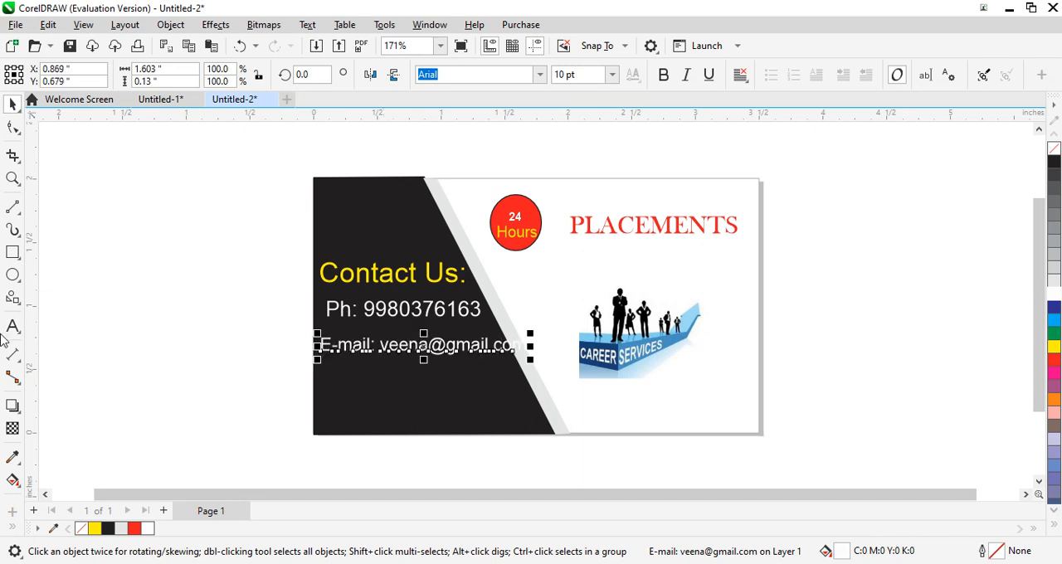
pyautogui.click(13, 326)
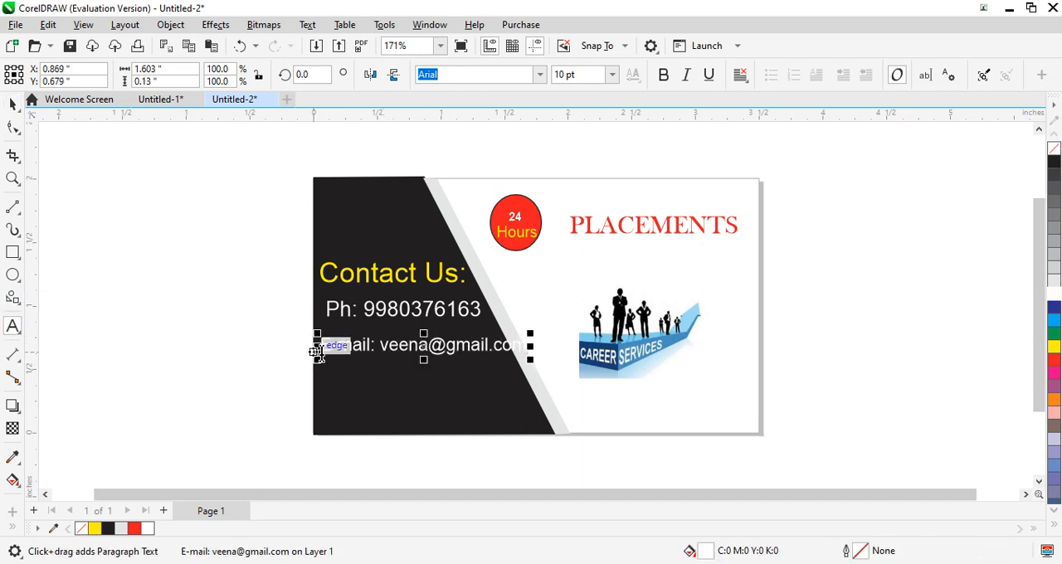
pyautogui.moveTo(316, 351); pyautogui.dragTo(560, 335)
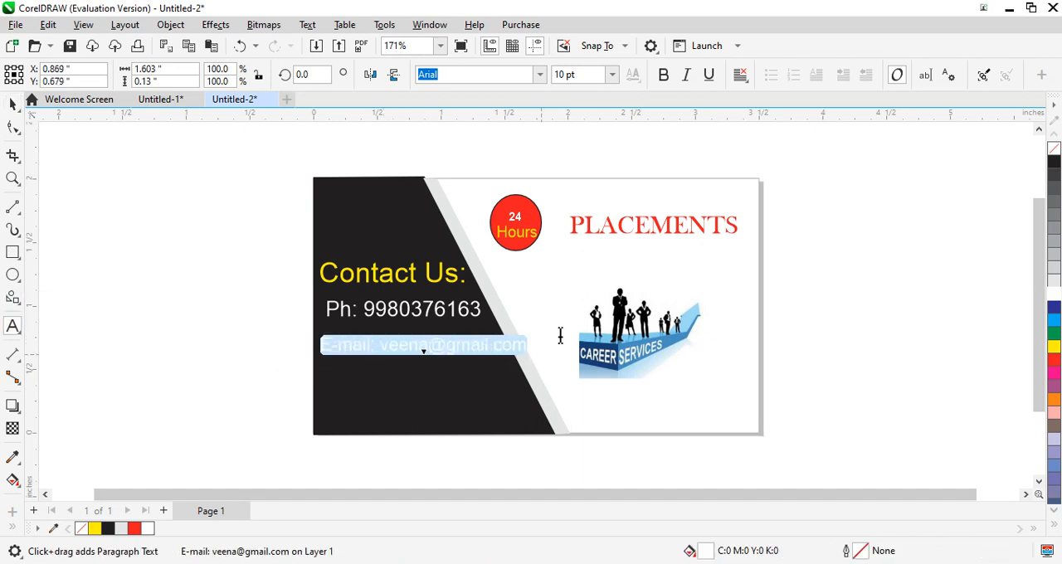
pyautogui.click(612, 74)
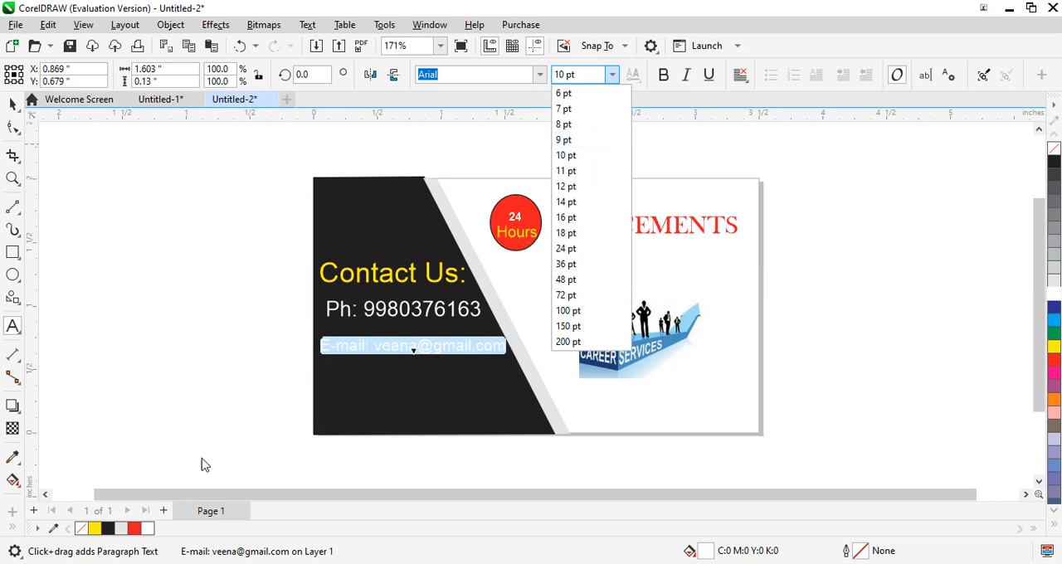
pyautogui.click(18, 105)
pyautogui.click(13, 105)
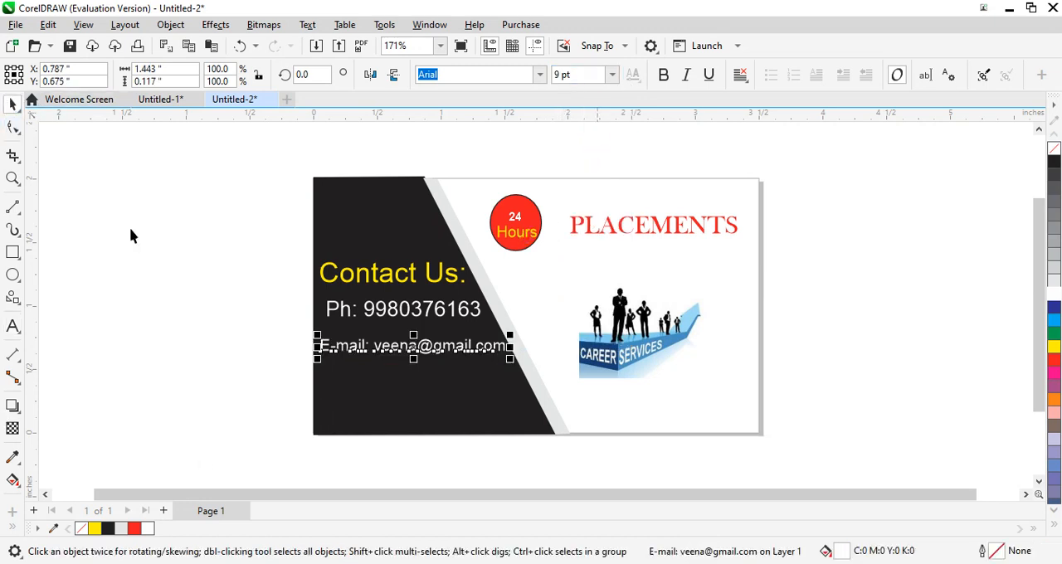
# - Nudge the e-mail line vertically to Y 0.635", leaving a wider gap beneath the phone number
pyautogui.press('Up')
pyautogui.press('Up')
pyautogui.press('Up')
pyautogui.press('Up')
pyautogui.press('Up')
pyautogui.press('Up')
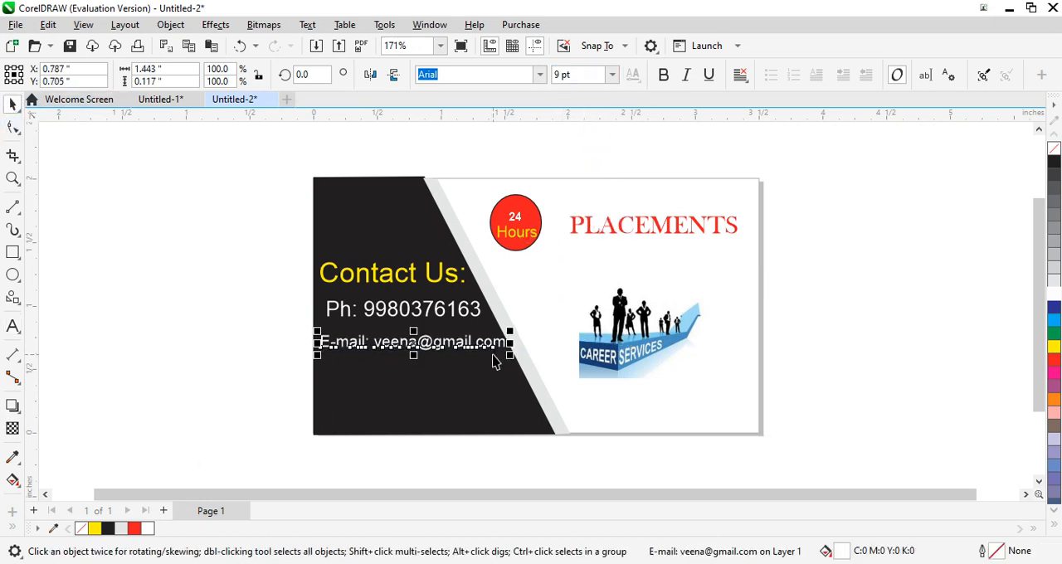
pyautogui.press('Down')
pyautogui.press('Down')
pyautogui.press('Down')
pyautogui.press('Down')
pyautogui.press('Down')
pyautogui.press('Down')
pyautogui.press('Down')
pyautogui.press('Down')
pyautogui.press('Down')
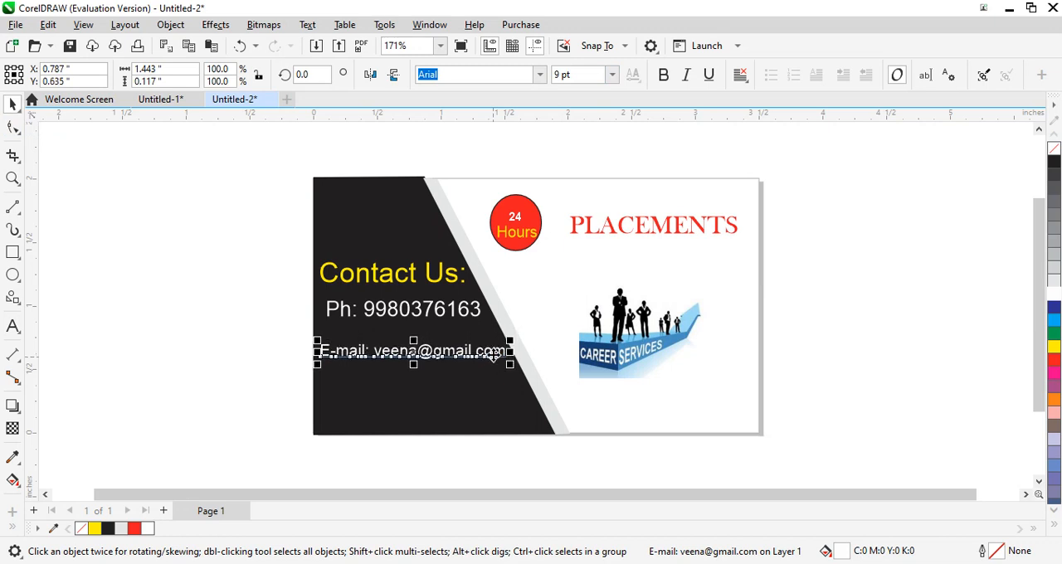
# - Nudge the phone number line down until it sits just above the e-mail line
pyautogui.click(423, 307)
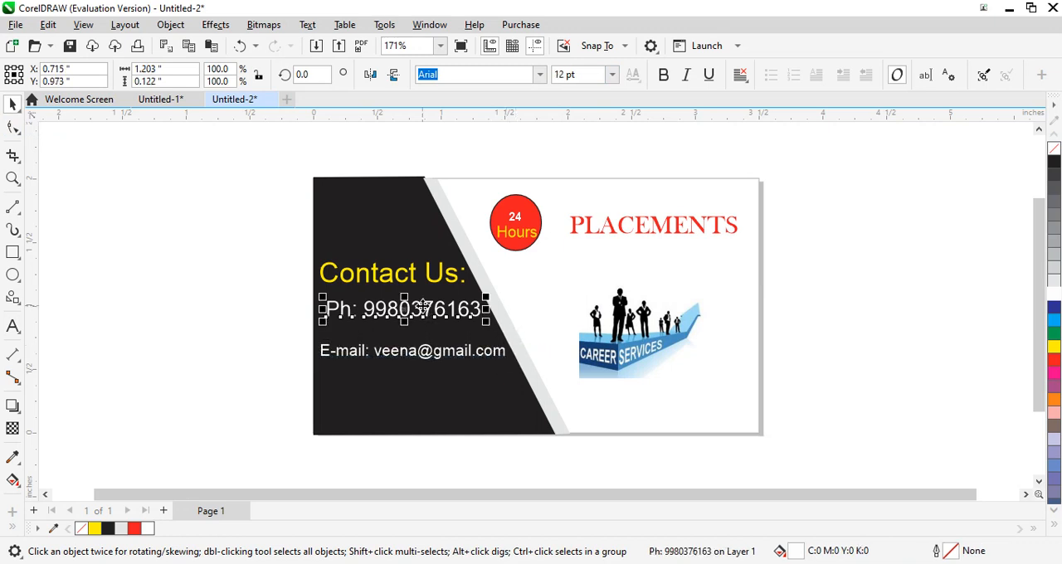
pyautogui.press('Down')
pyautogui.press('Down')
pyautogui.press('Down')
pyautogui.press('Down')
pyautogui.press('Down')
pyautogui.press('Down')
pyautogui.press('Down')
pyautogui.press('Down')
pyautogui.press('Down')
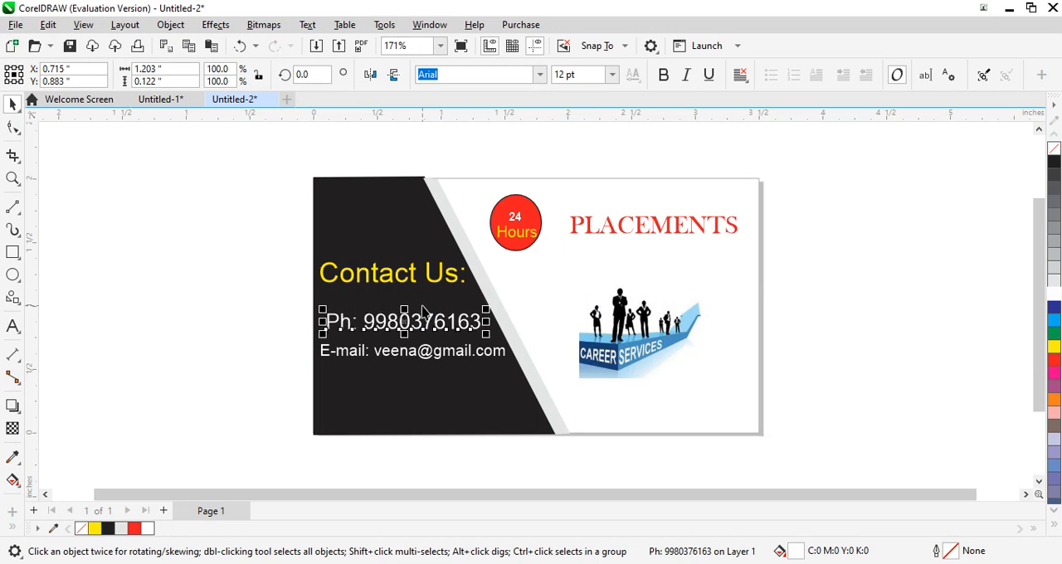
pyautogui.press('Down')
pyautogui.press('Down')
pyautogui.press('Down')
pyautogui.press('Down')
pyautogui.press('Down')
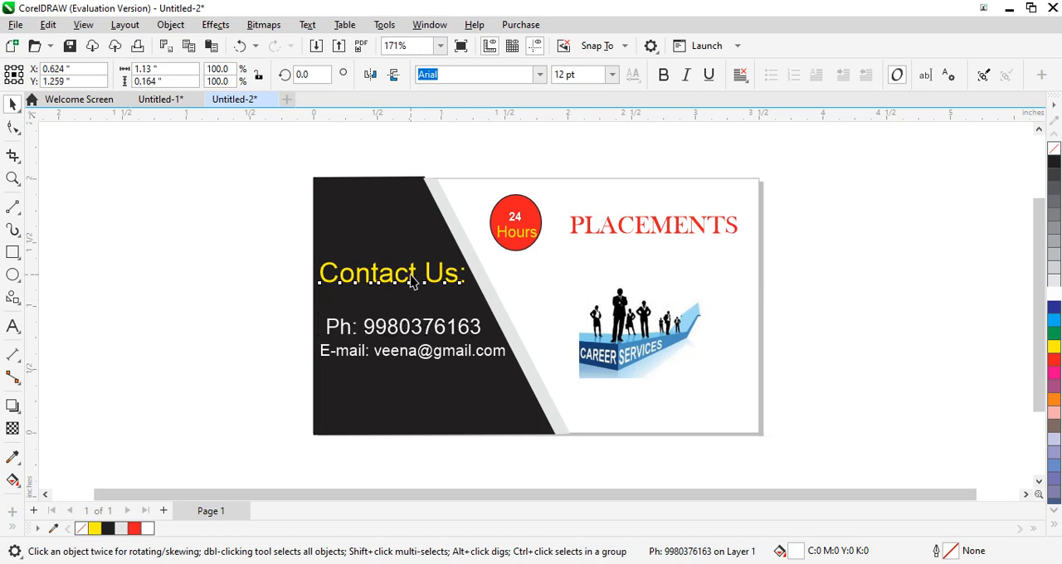
# - Nudge the "Contact Us:" heading down to Y 1.129", closer to the phone number line
pyautogui.click(411, 275)
pyautogui.press('Down')
pyautogui.press('Down')
pyautogui.press('Down')
pyautogui.press('Down')
pyautogui.press('Down')
pyautogui.press('Down')
pyautogui.press('Down')
pyautogui.press('Down')
pyautogui.press('Down')
pyautogui.press('Down')
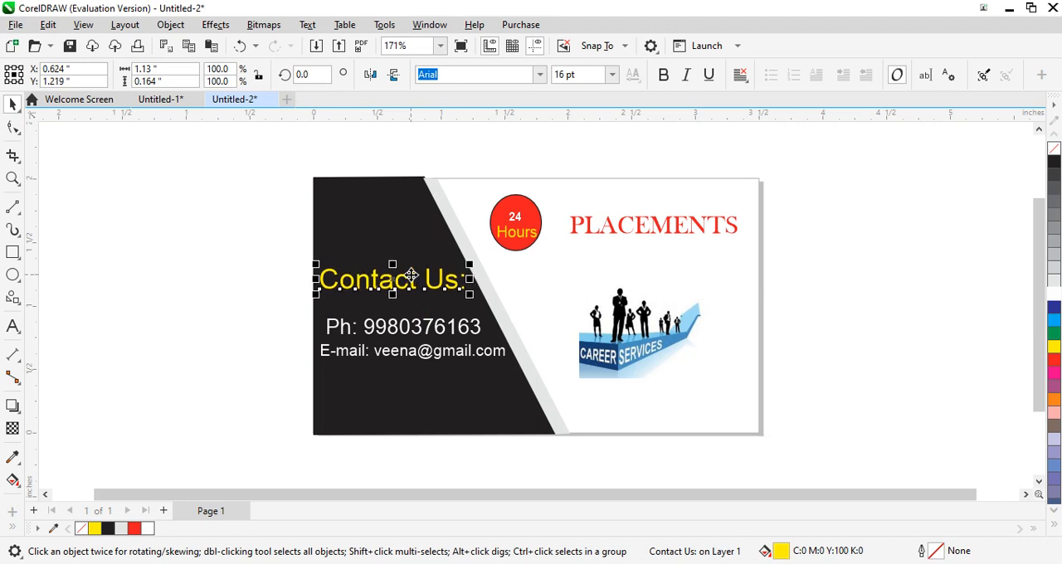
pyautogui.press('Down')
pyautogui.press('Down')
pyautogui.press('Down')
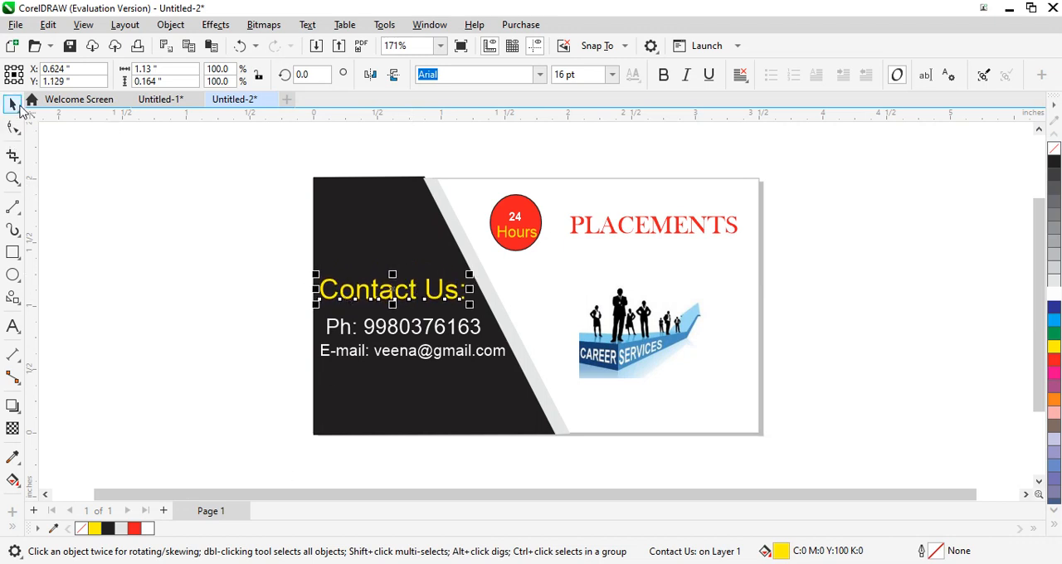
# - Select all the objects on the business card and group them
pyautogui.click(431, 203)
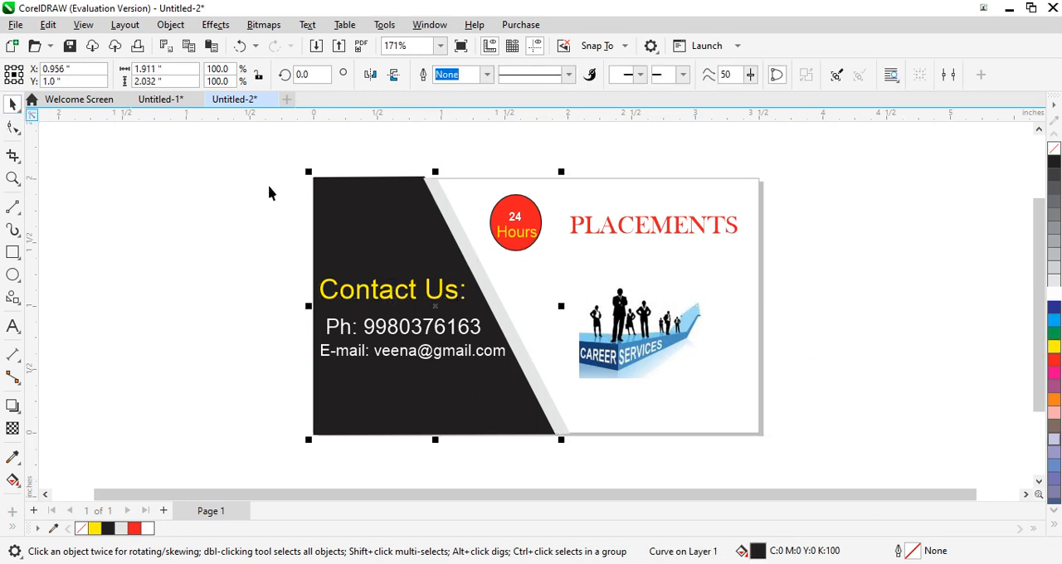
pyautogui.moveTo(286, 143); pyautogui.dragTo(814, 471)
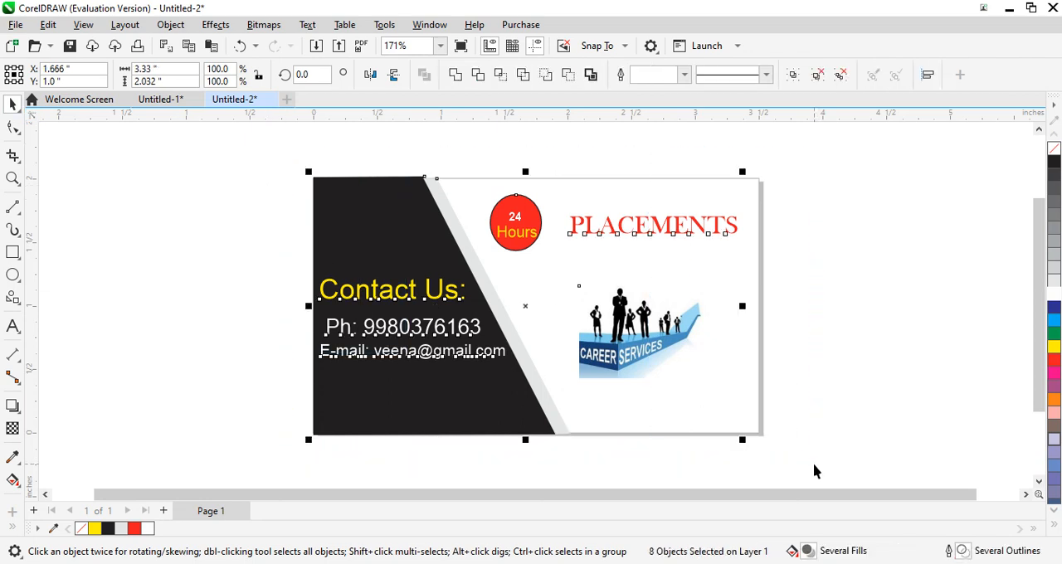
pyautogui.hotkey('ctrl', 'g')
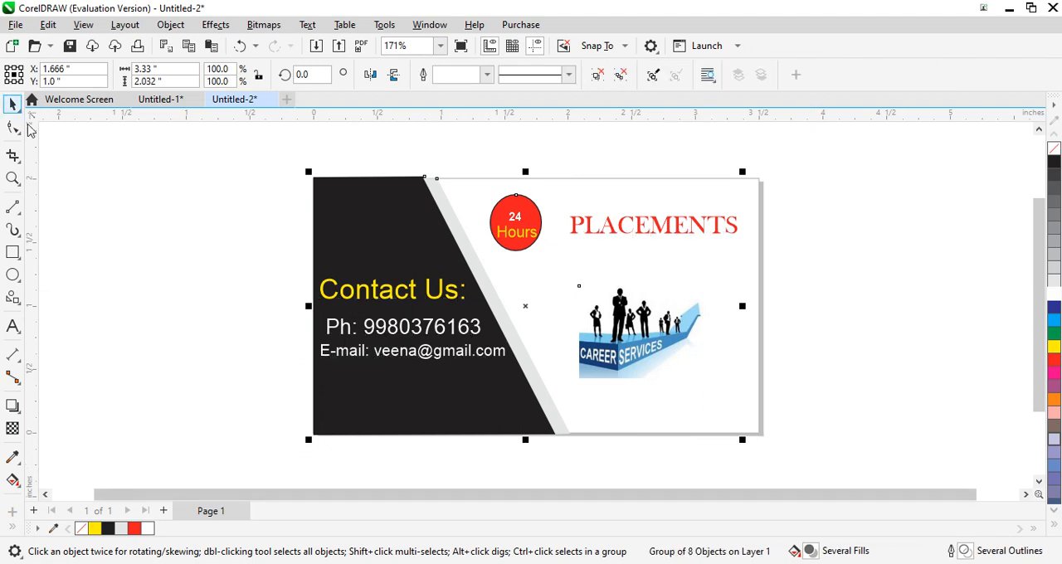
# - Shift the grouped card design slightly right and down to about X 1.672", Y 0.978"
pyautogui.click(492, 281)
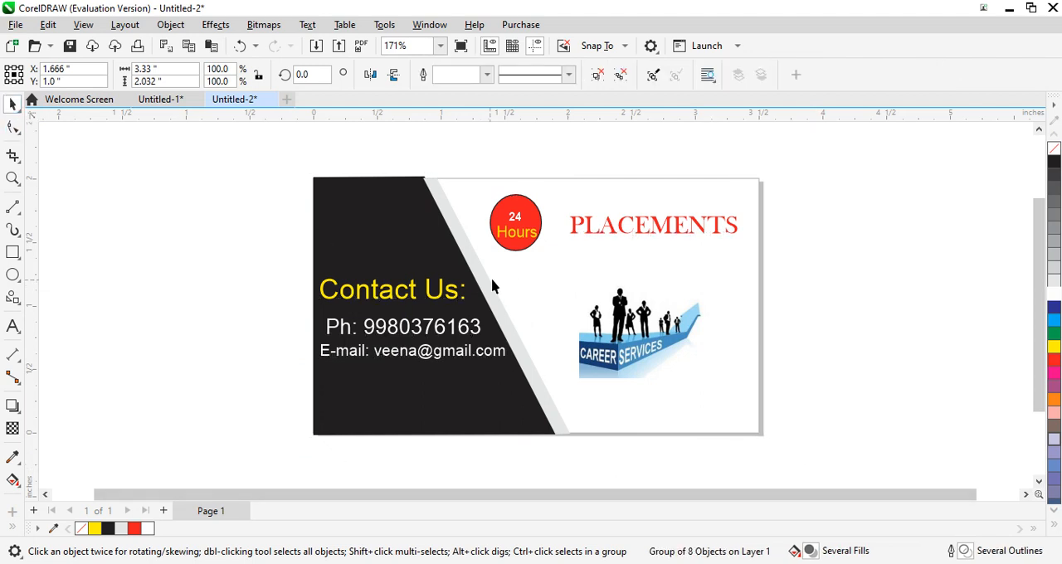
pyautogui.click(456, 241)
pyautogui.moveTo(456, 241)
pyautogui.mouseDown()
pyautogui.moveTo(384, 247)
pyautogui.moveTo(365, 262)
pyautogui.moveTo(498, 253)
pyautogui.moveTo(460, 243)
pyautogui.moveTo(463, 233)
pyautogui.moveTo(463, 242)
pyautogui.mouseUp()
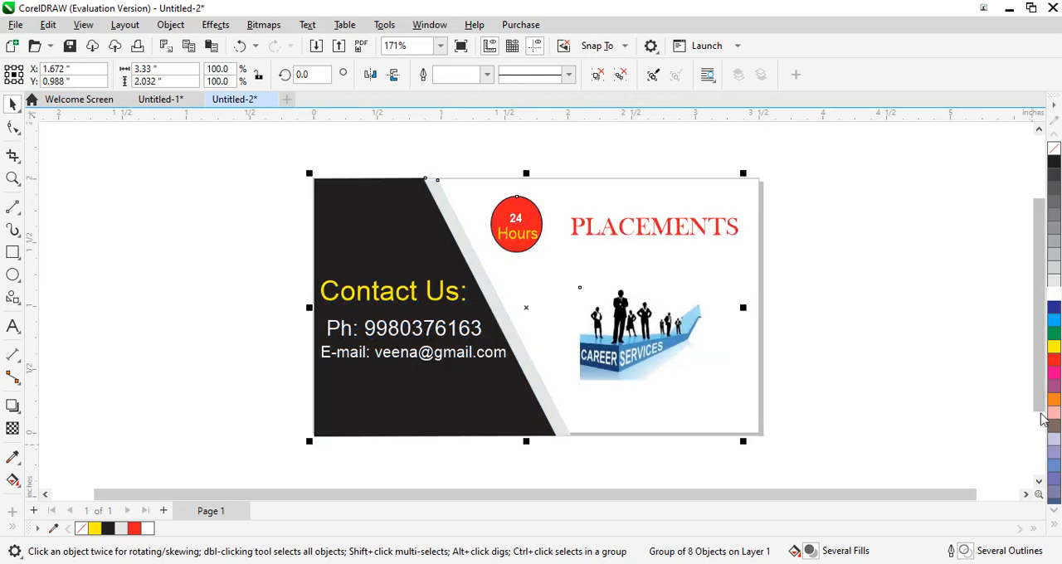
pyautogui.press('Down')
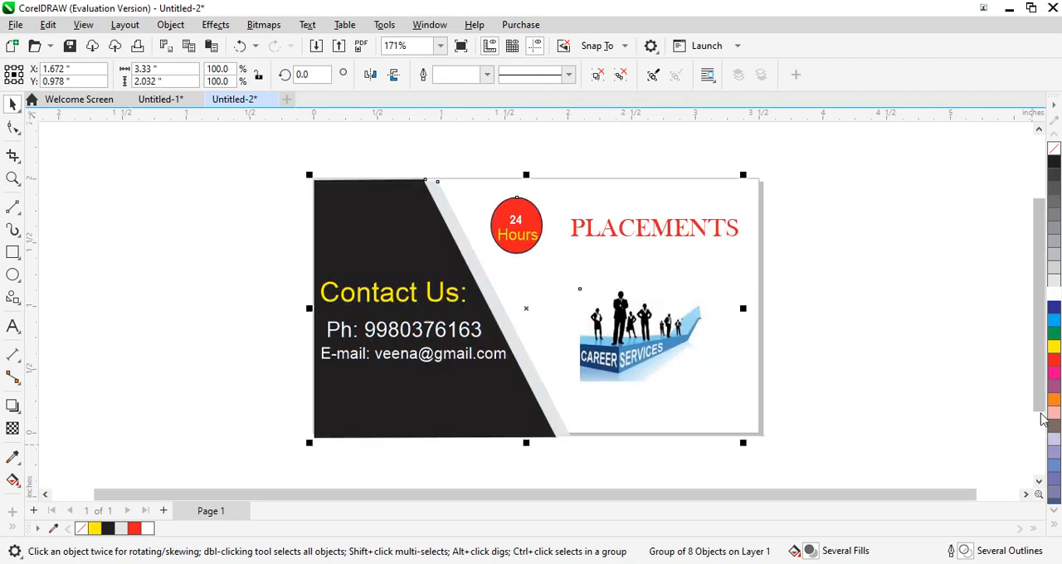